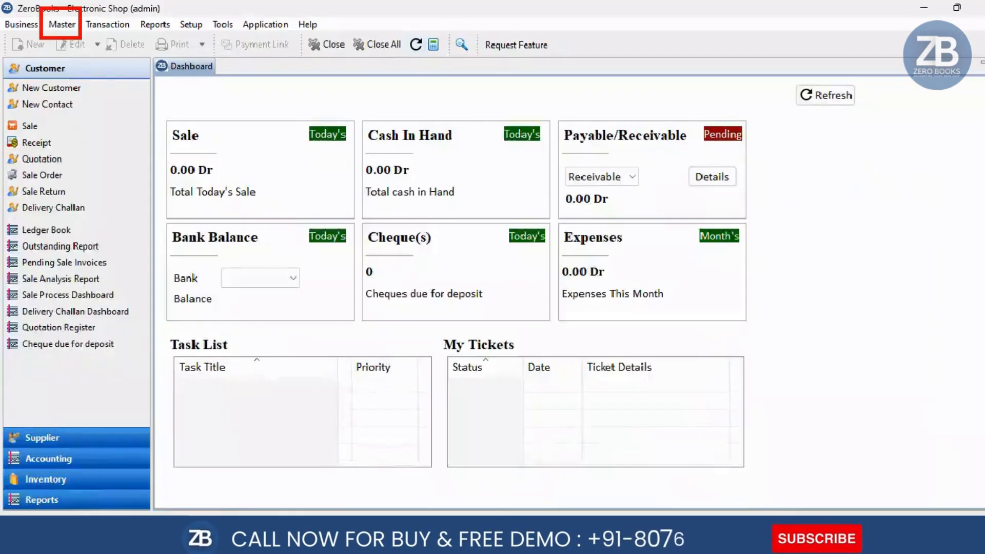
Open the Item master list and start creating a new item
left_click(60, 25)
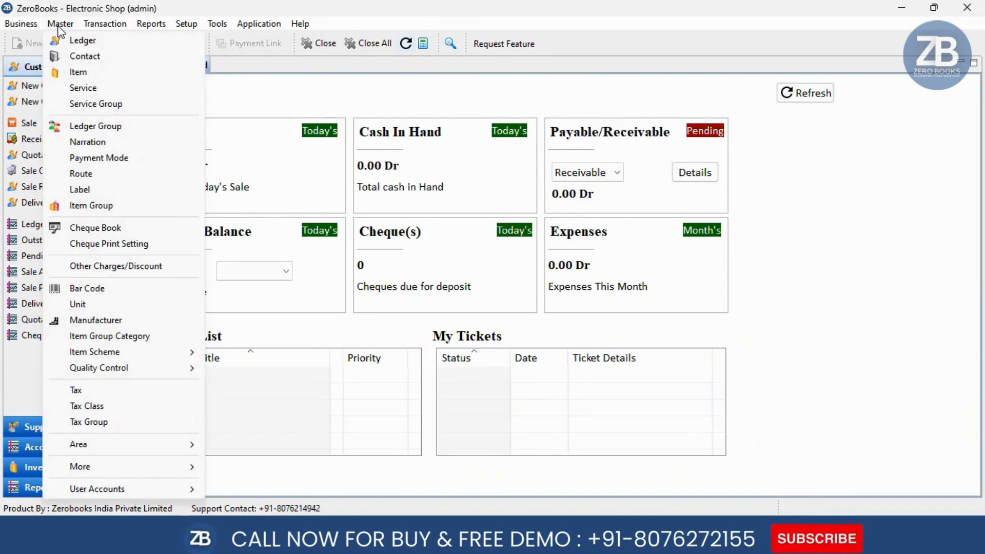
left_click(88, 74)
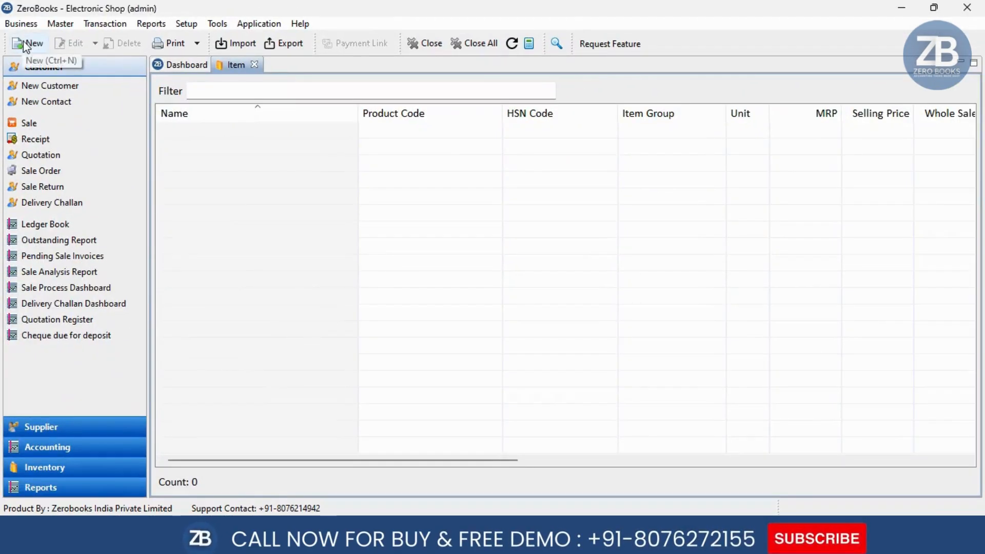
left_click(26, 47)
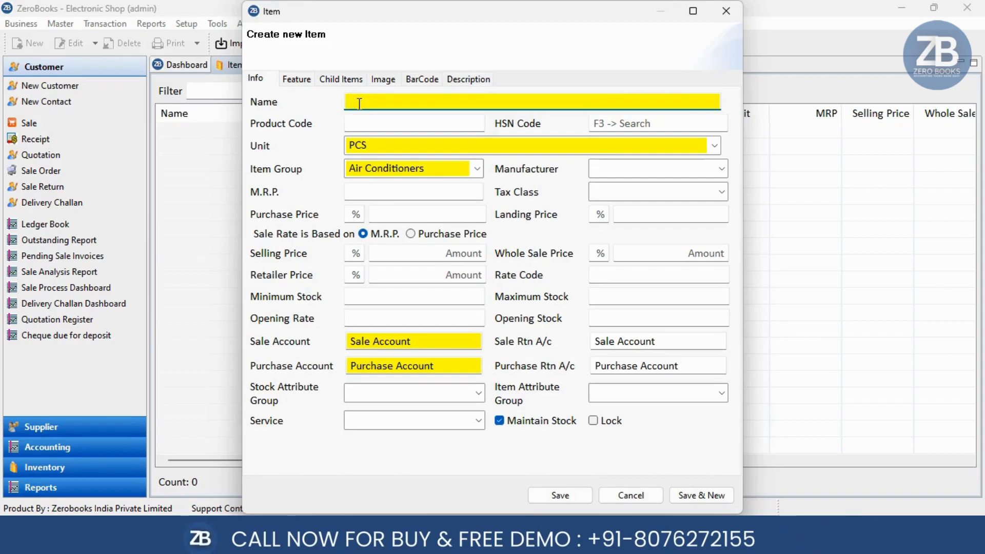
Name the new item "Samsung Smart LED T.V"
type("Sam")
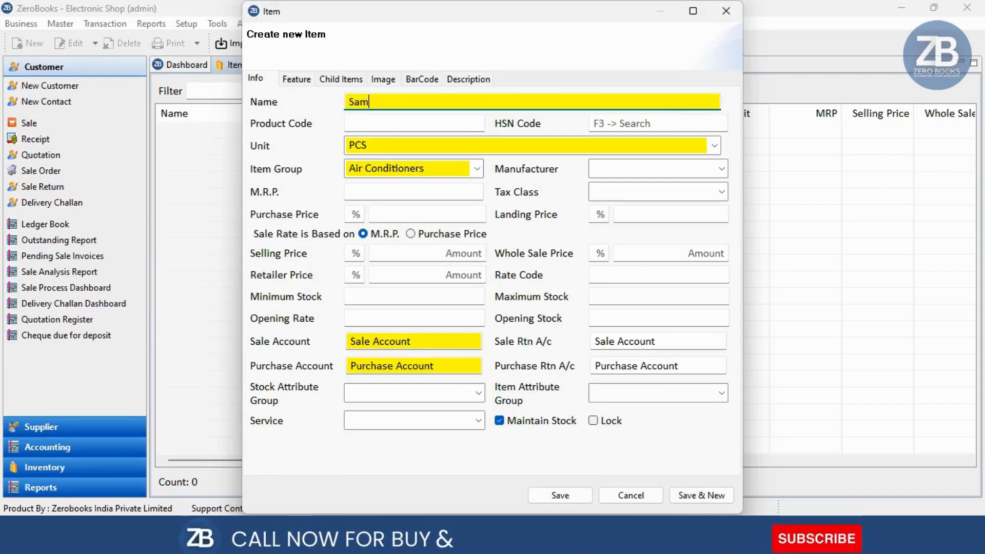
type("sung")
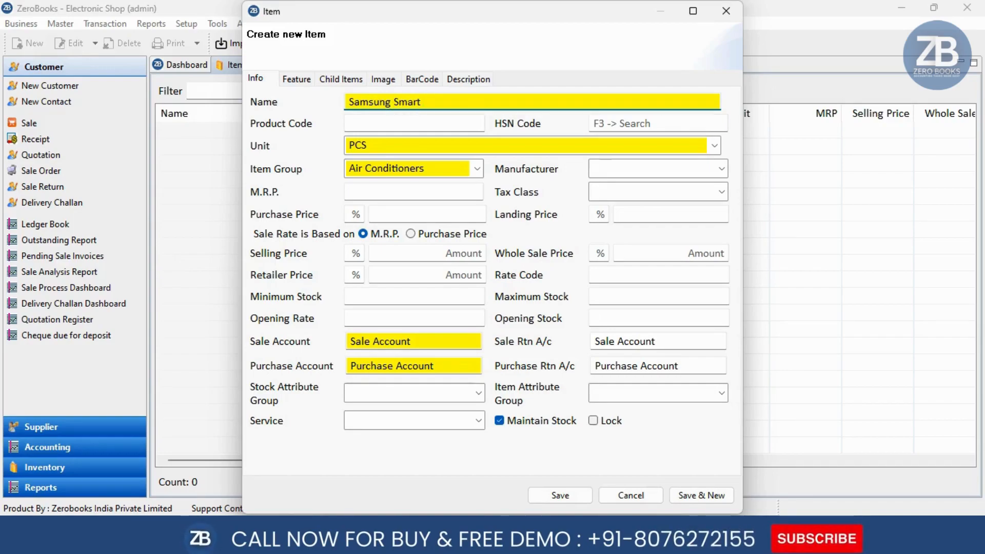
type("Smart LE")
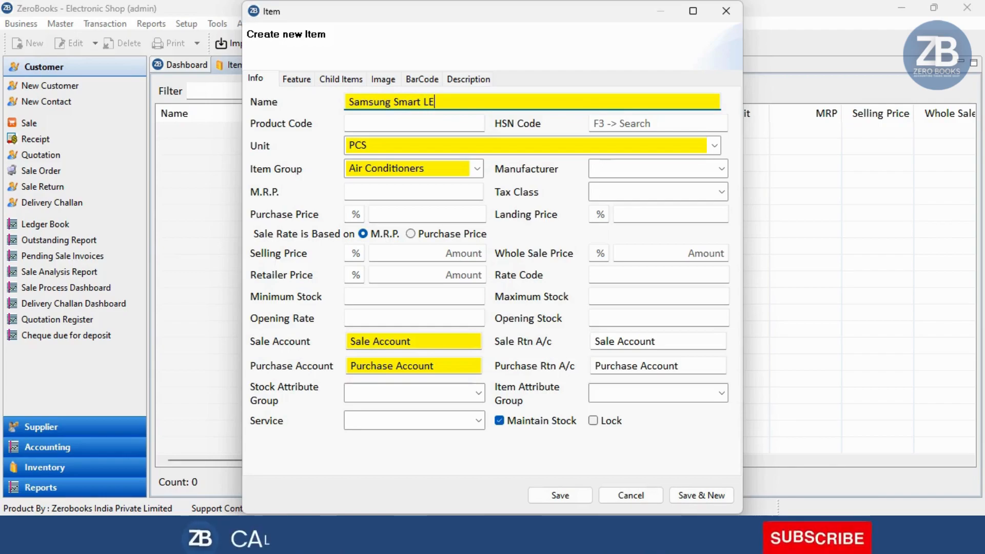
type("D ")
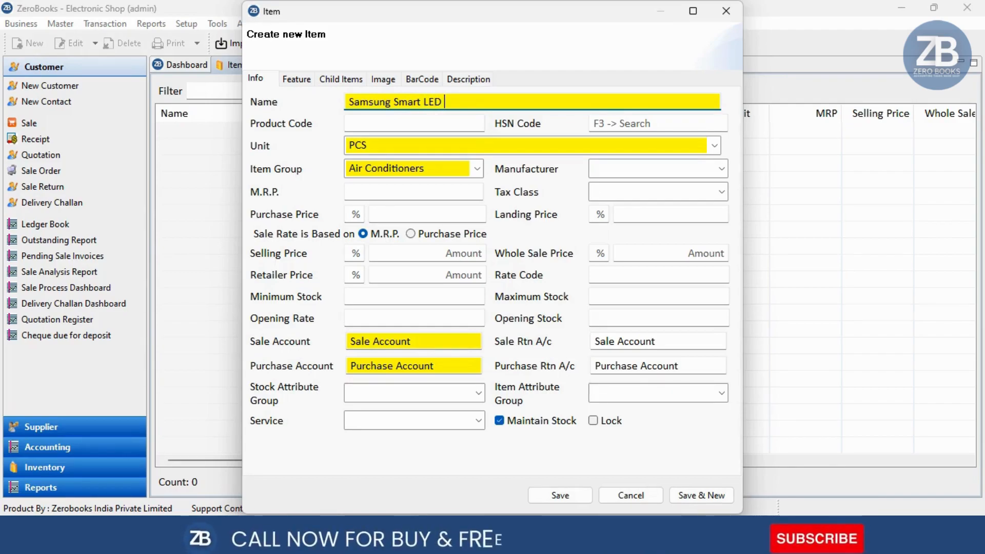
type("Tv")
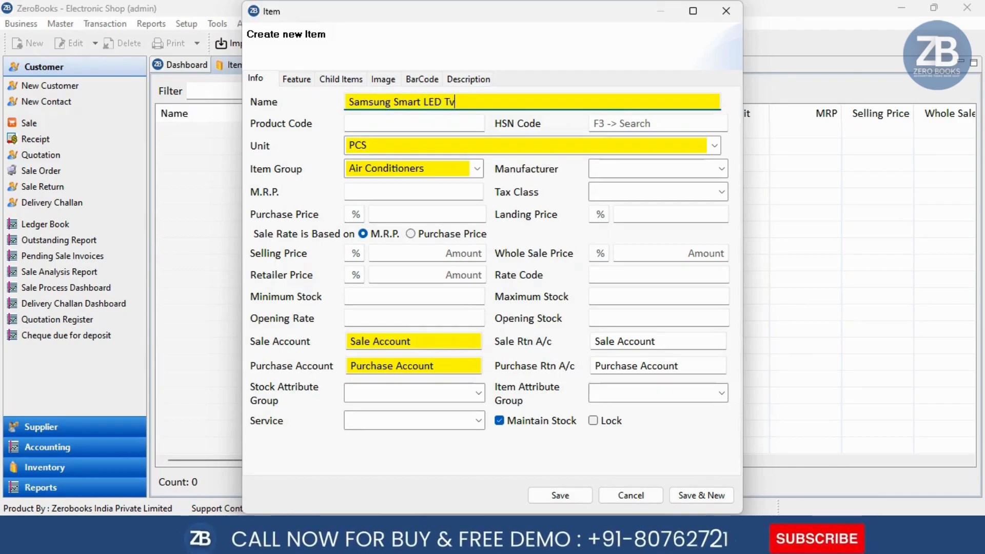
key("BackSpace")
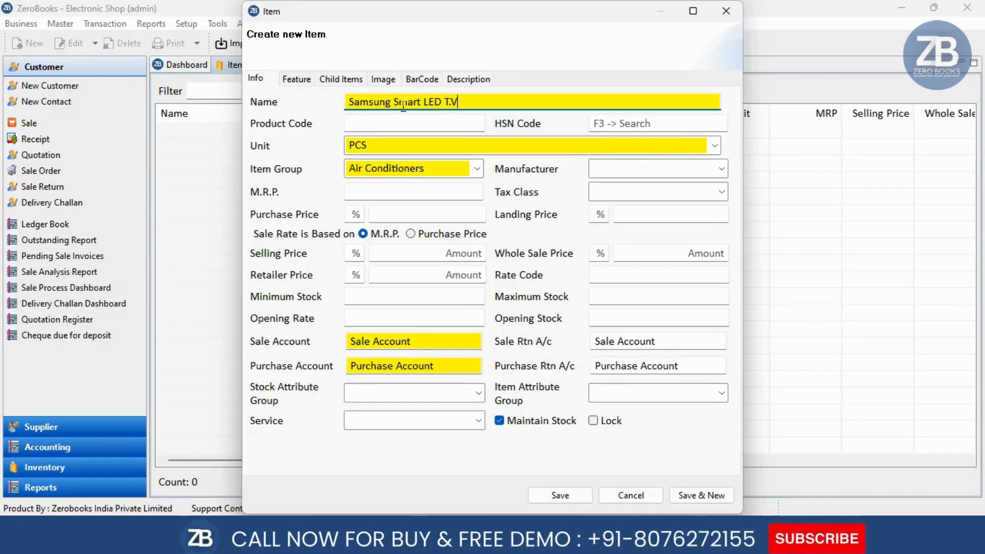
key("Tab")
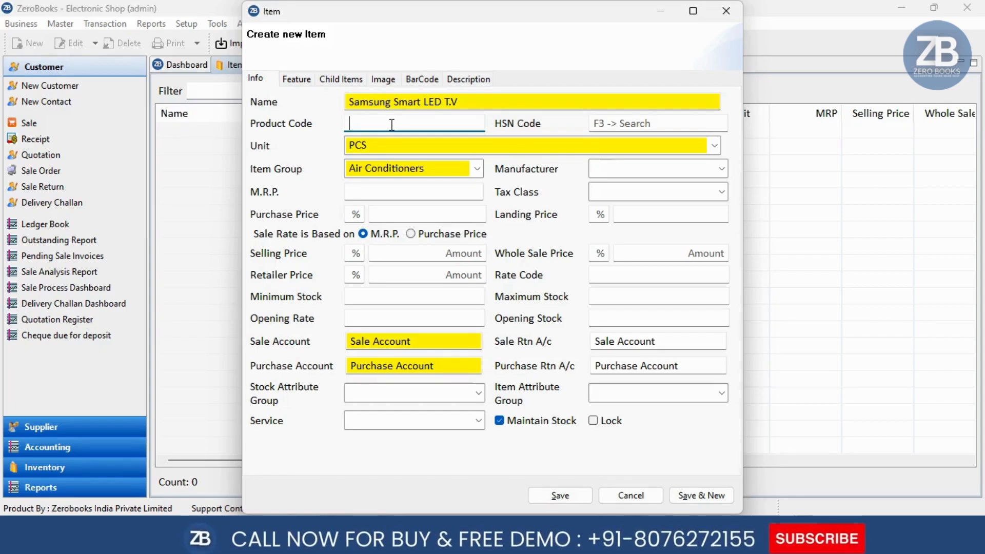
Enter SM0001 as the item's product code
key("Tab")
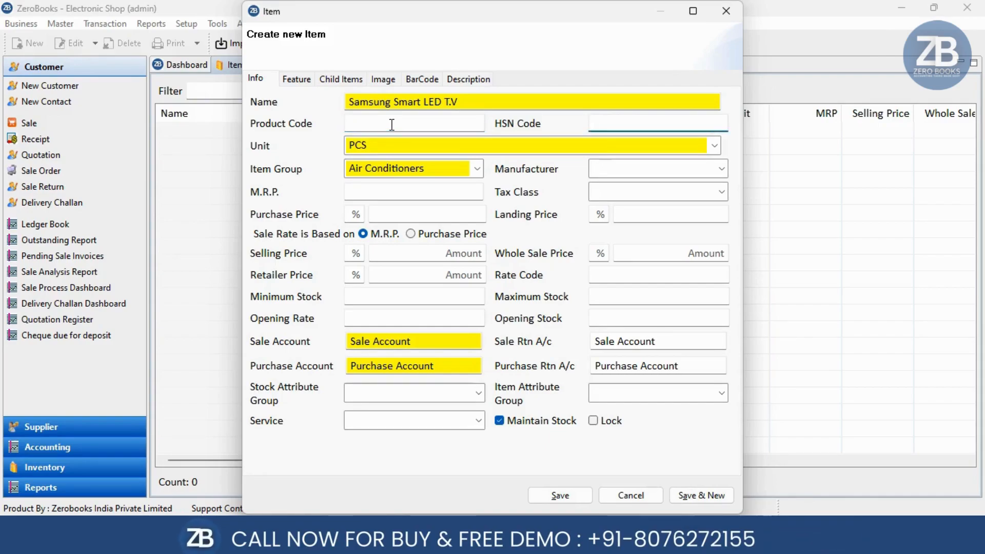
left_click(392, 124)
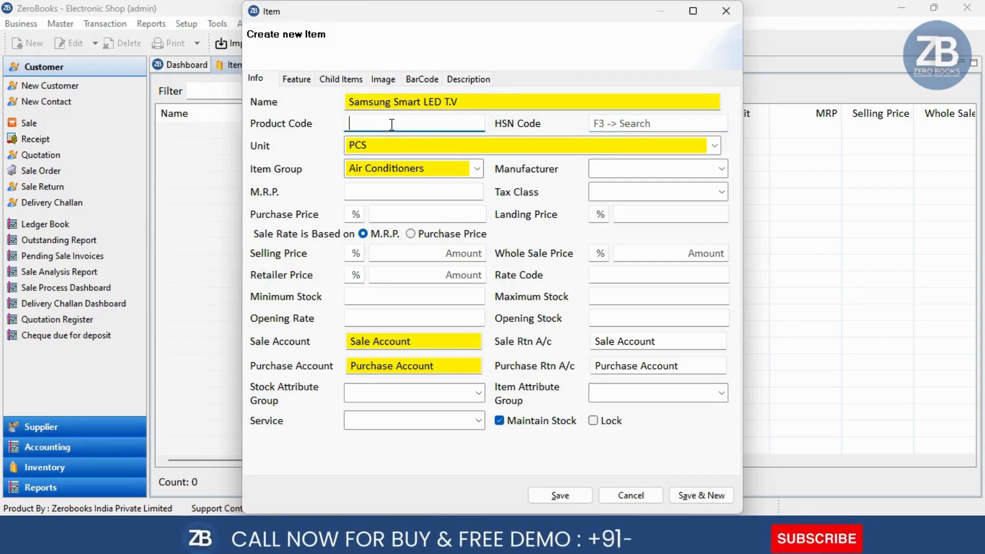
type("Sm")
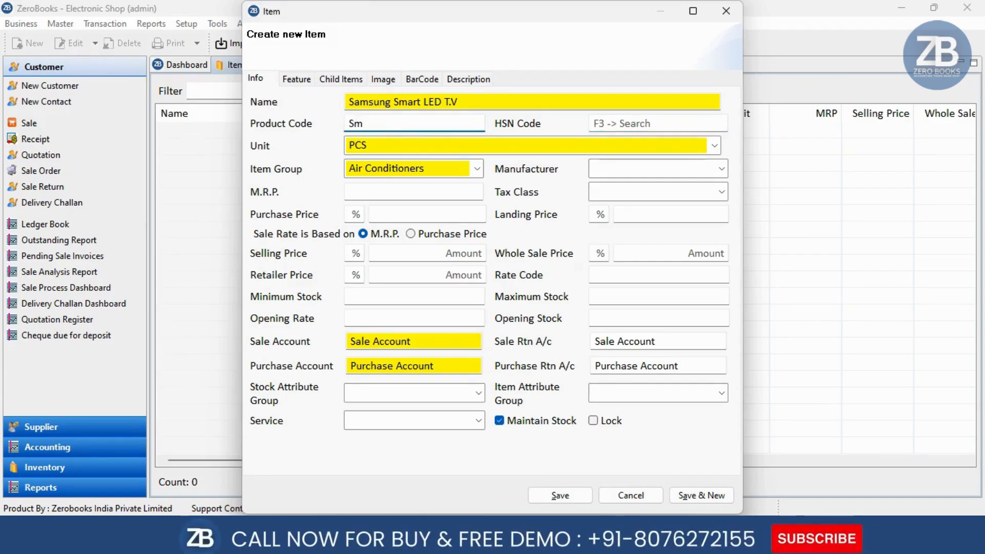
type("0001")
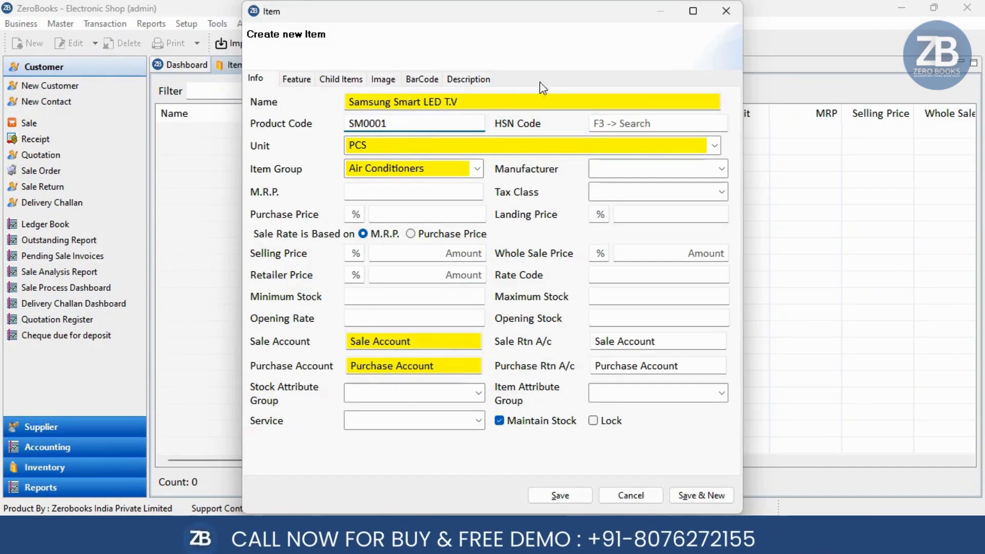
Look through the HSN code search list without choosing one, and enter 9387 as the item's HSN code
left_click(600, 121)
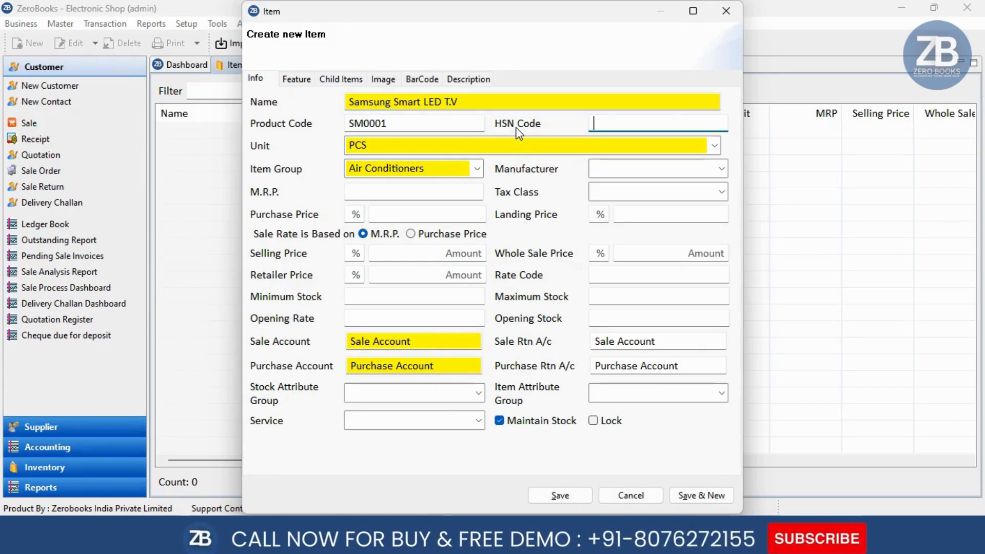
left_click(605, 126)
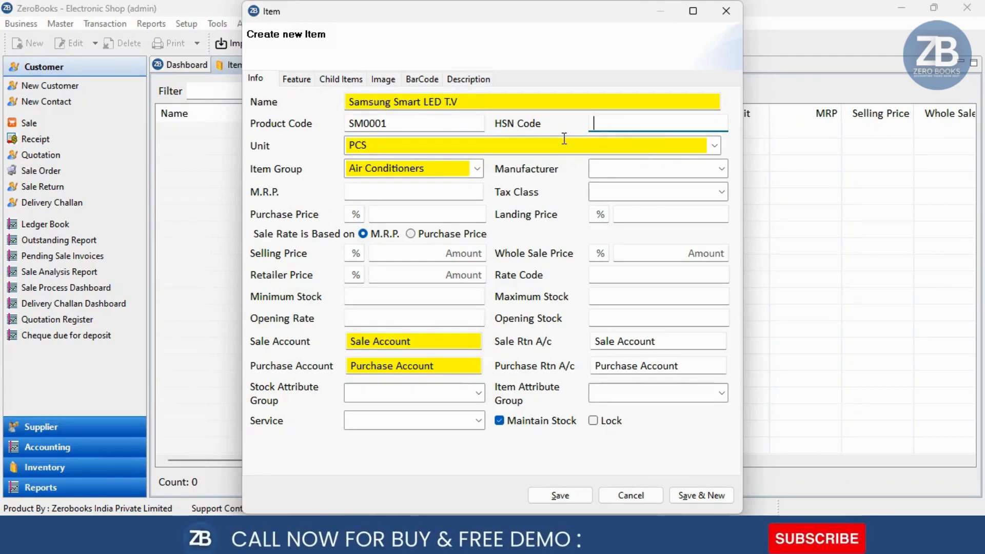
key("space")
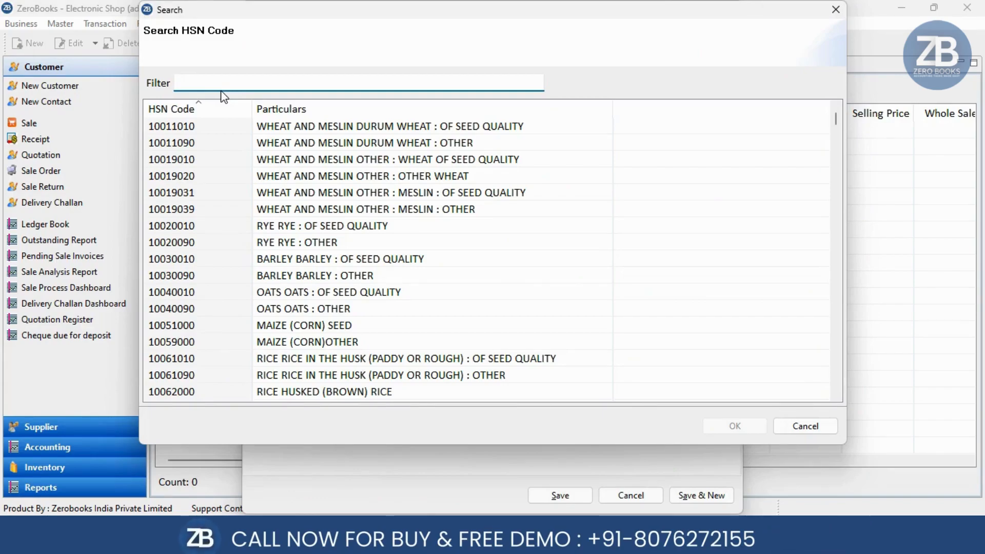
scroll(259, 290, "down", 3)
scroll(259, 291, "down", 20)
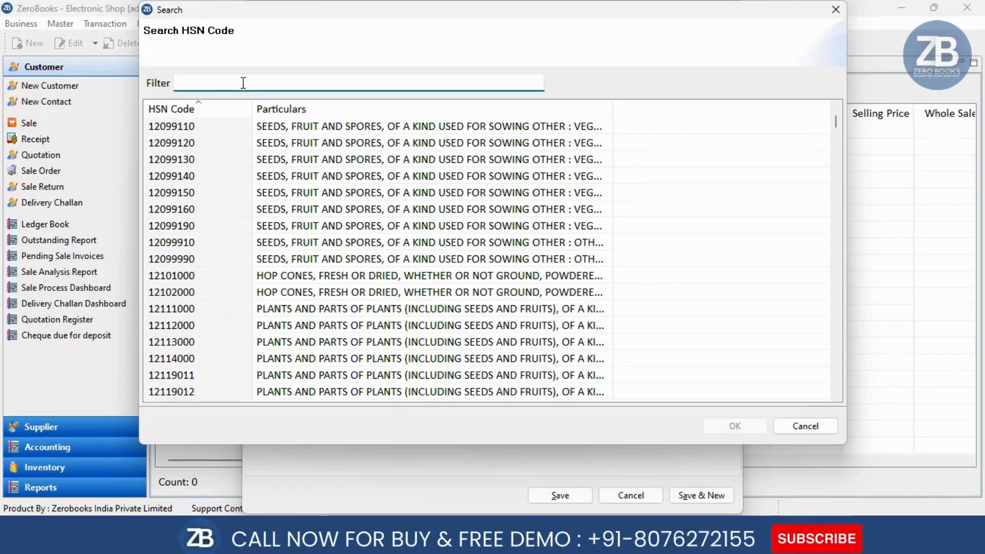
left_click(818, 427)
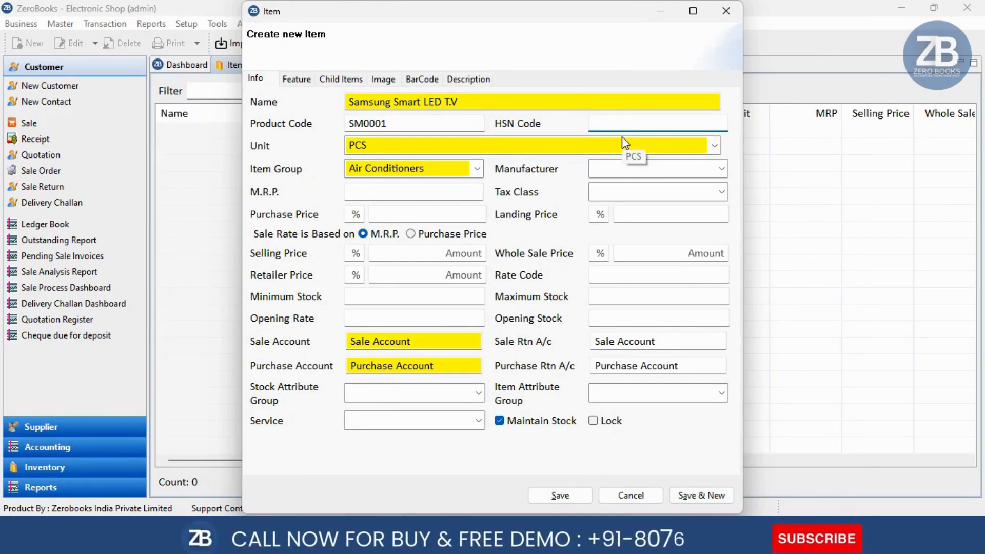
type("9")
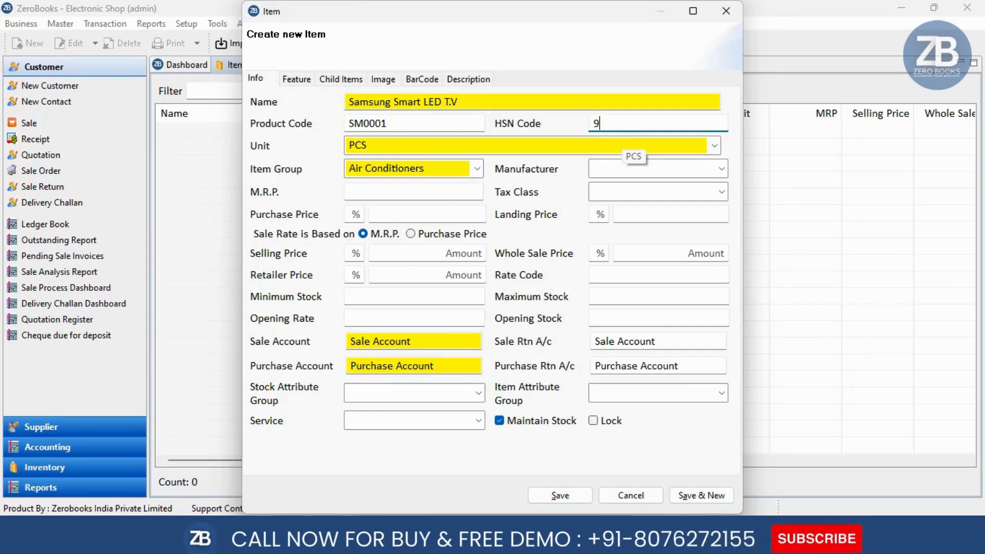
type("387")
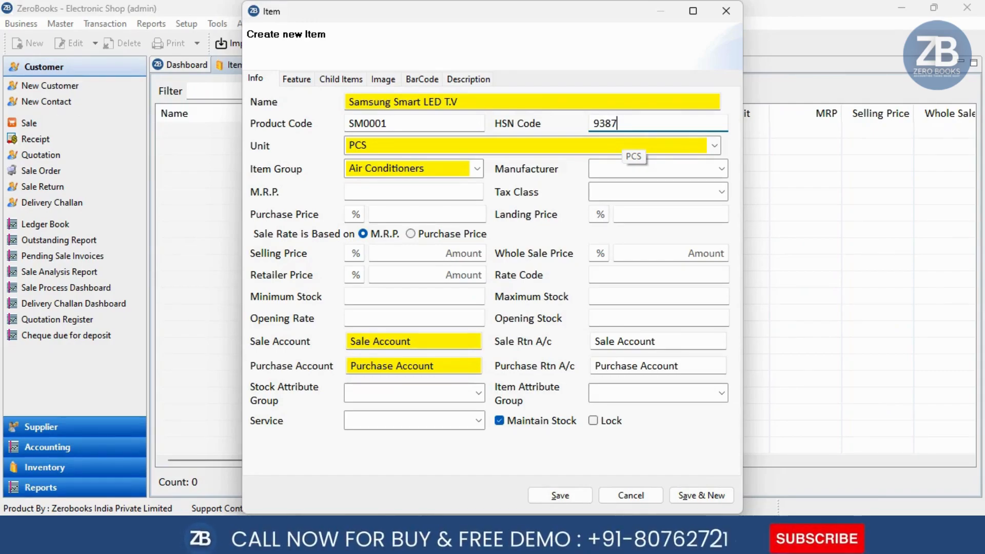
Browse the item's unit choices and open a blank new-unit form, cancelling it without creating a unit
left_click(421, 148)
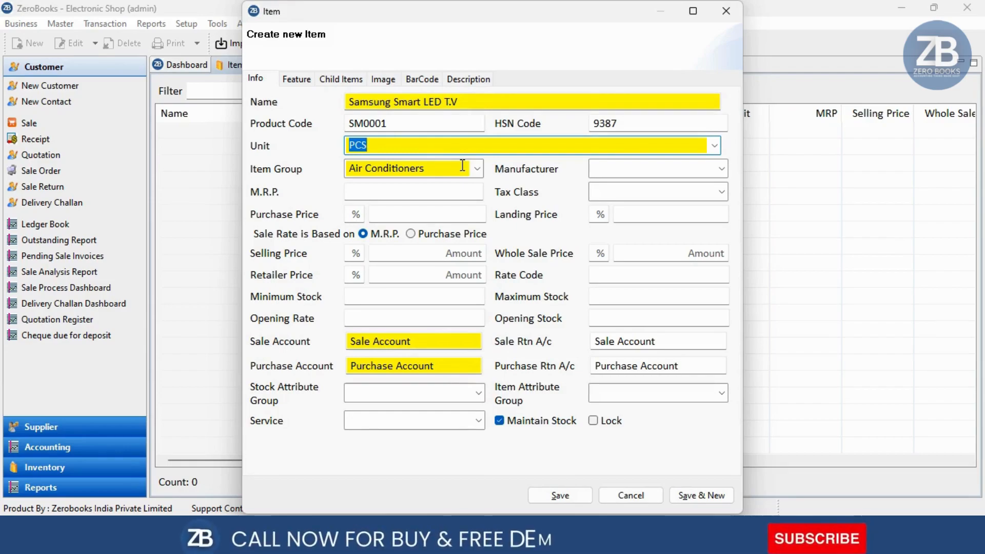
left_click(714, 146)
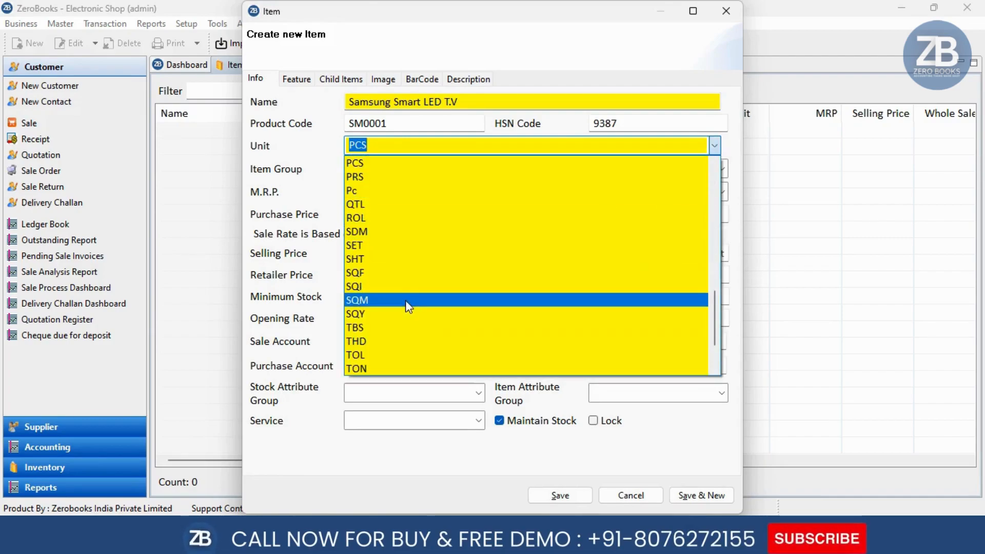
scroll(409, 328, "down", 2)
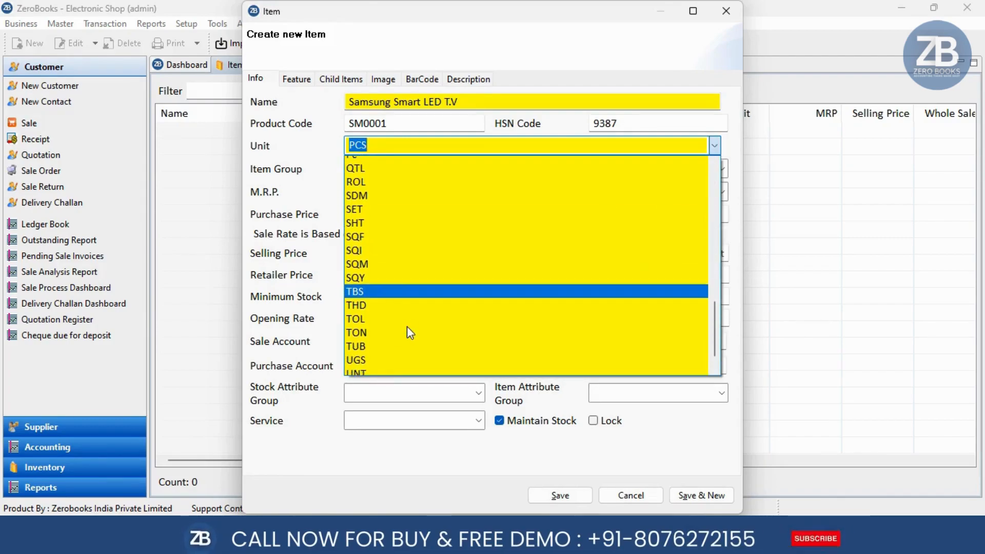
scroll(407, 327, "up", 10)
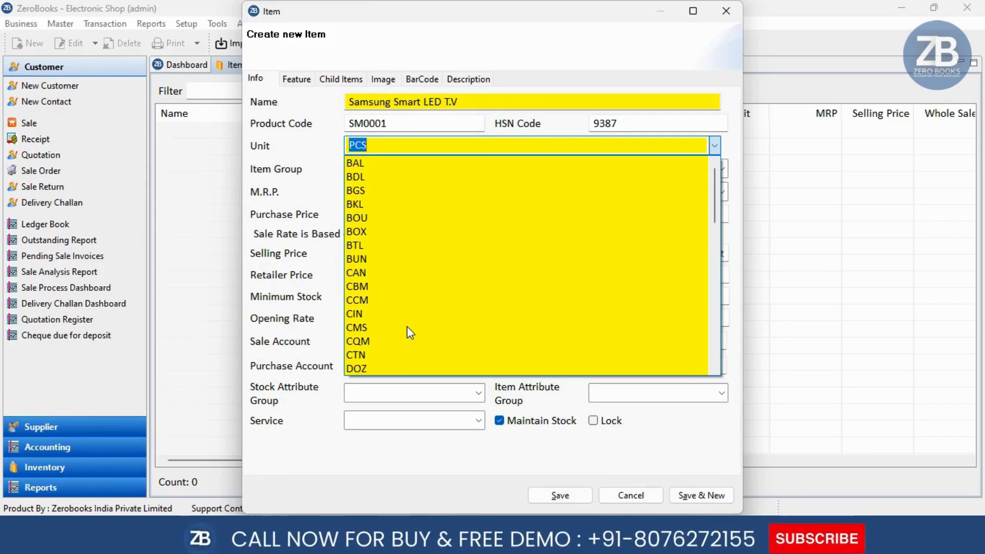
type("p")
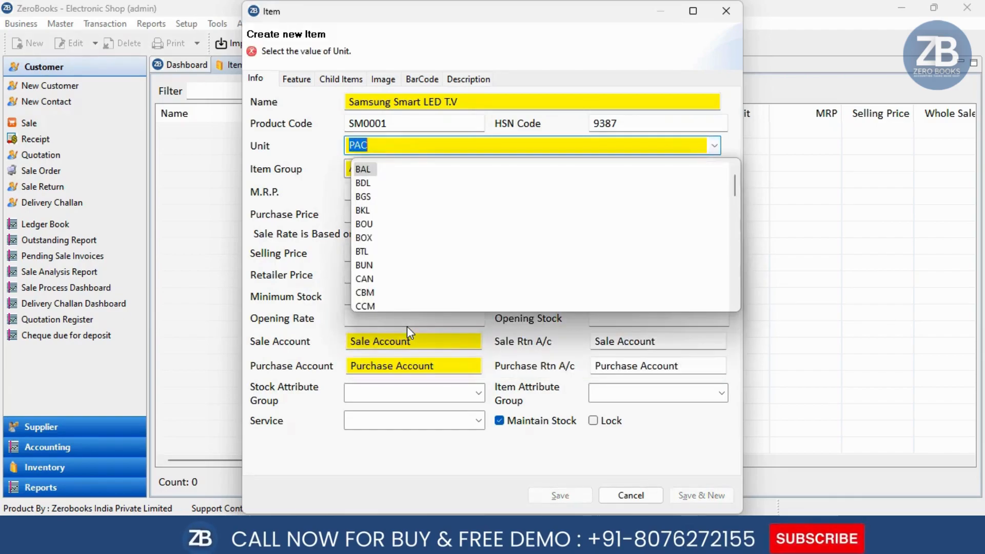
type("cs")
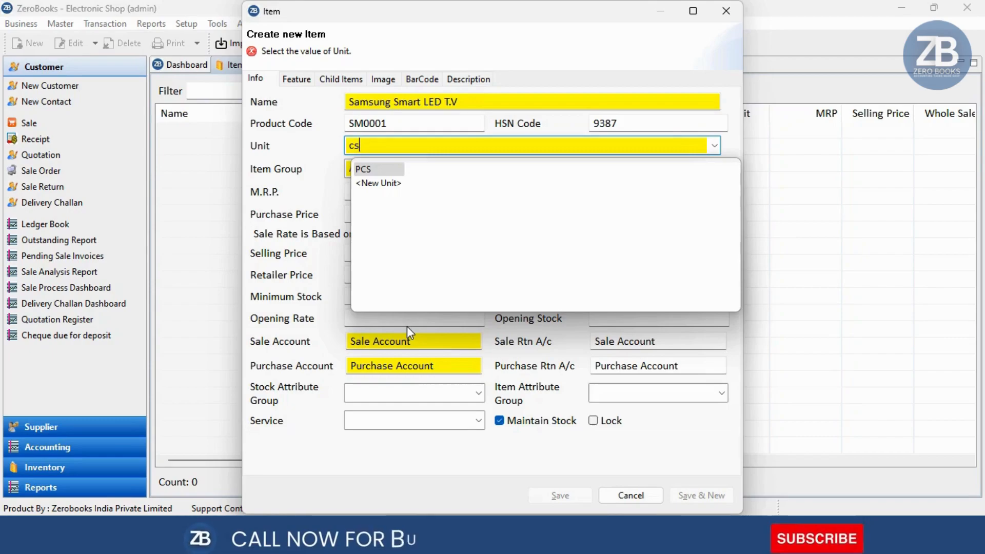
left_click(375, 184)
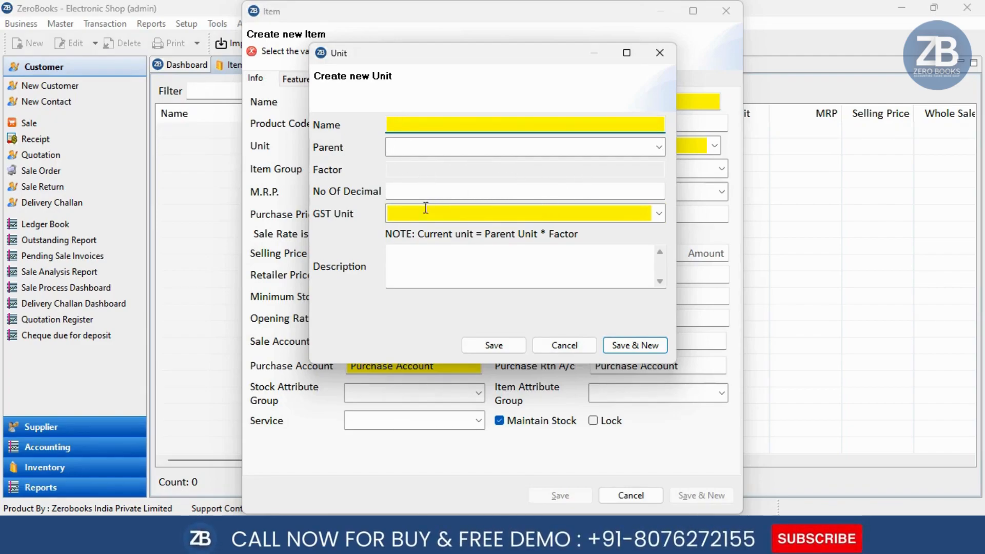
left_click(589, 348)
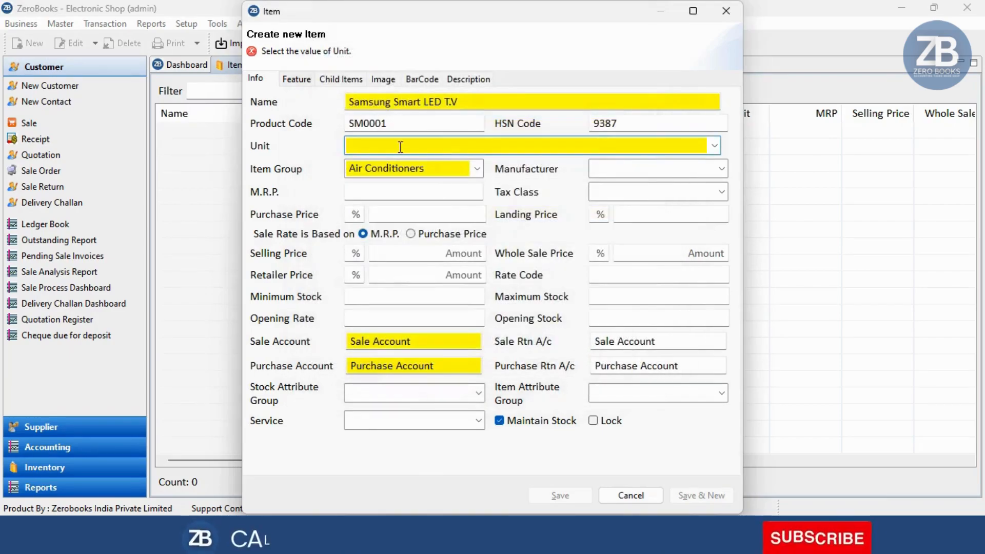
Set the item's unit to PCS and move on to the item group
type("pcs")
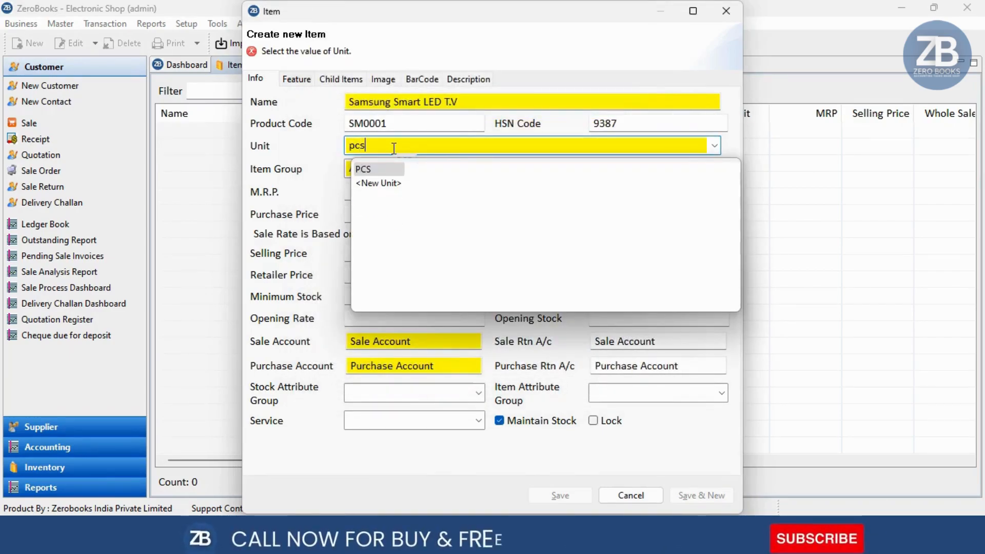
key("Return")
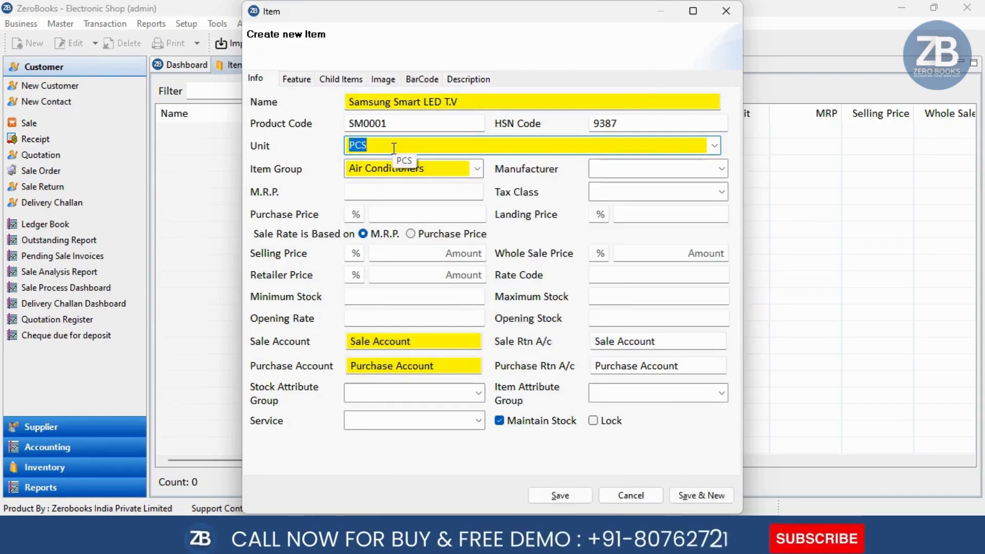
key("Return")
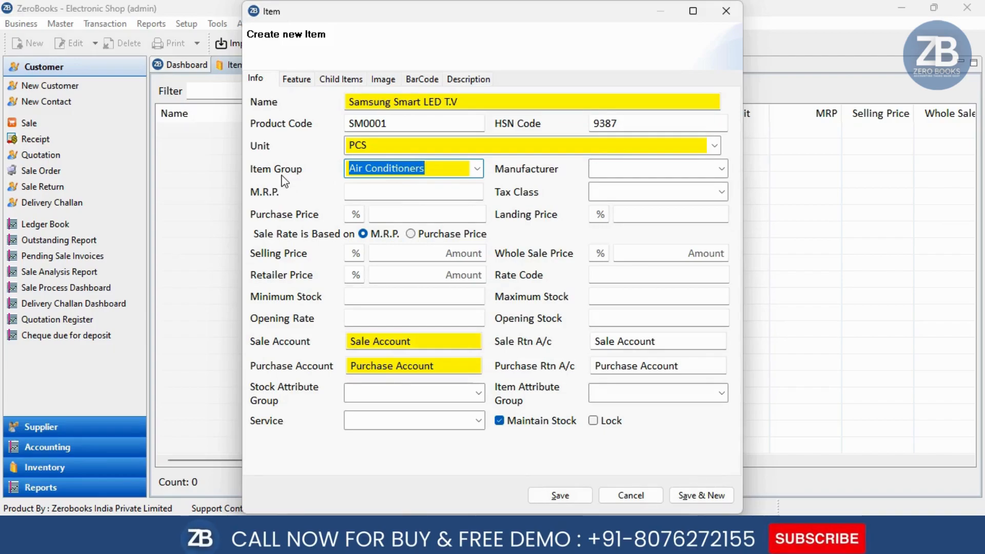
Look through the existing item groups, start a new item group for the item and name it Smart TV
left_click(478, 170)
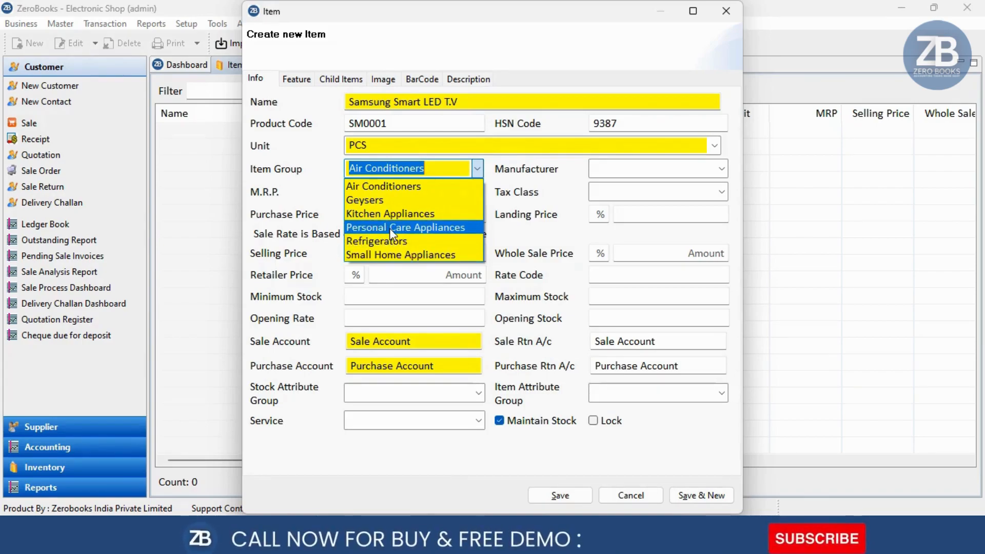
key("BackSpace")
type("s")
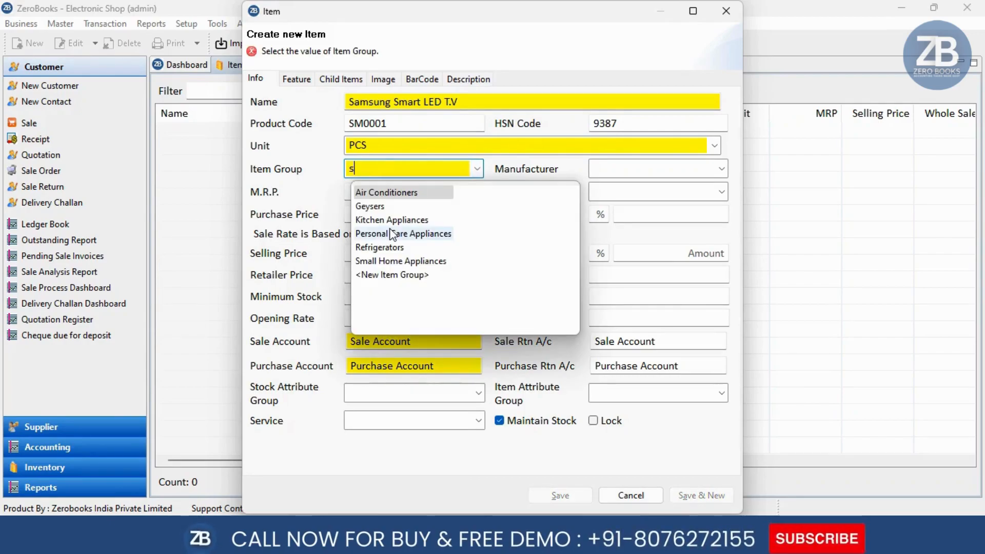
type("m")
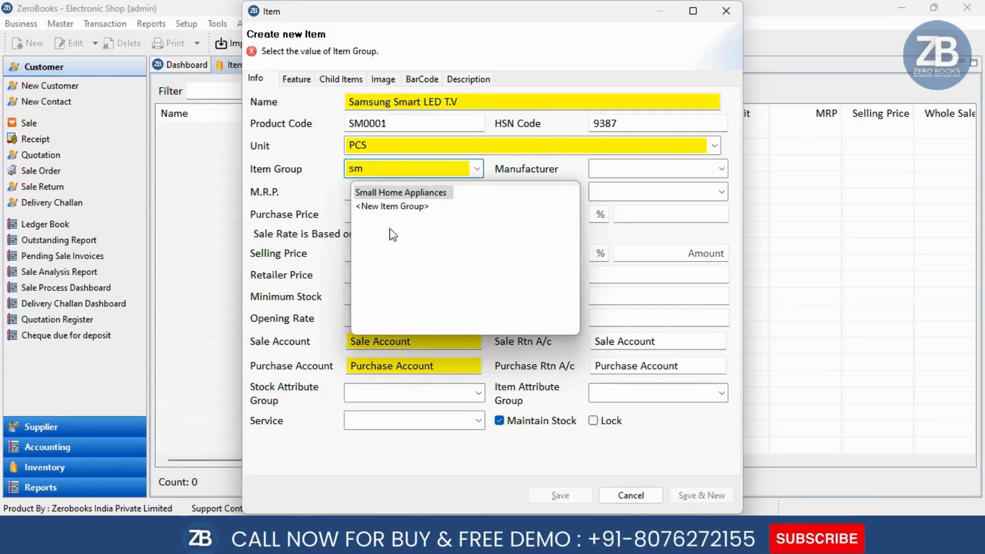
left_click(388, 207)
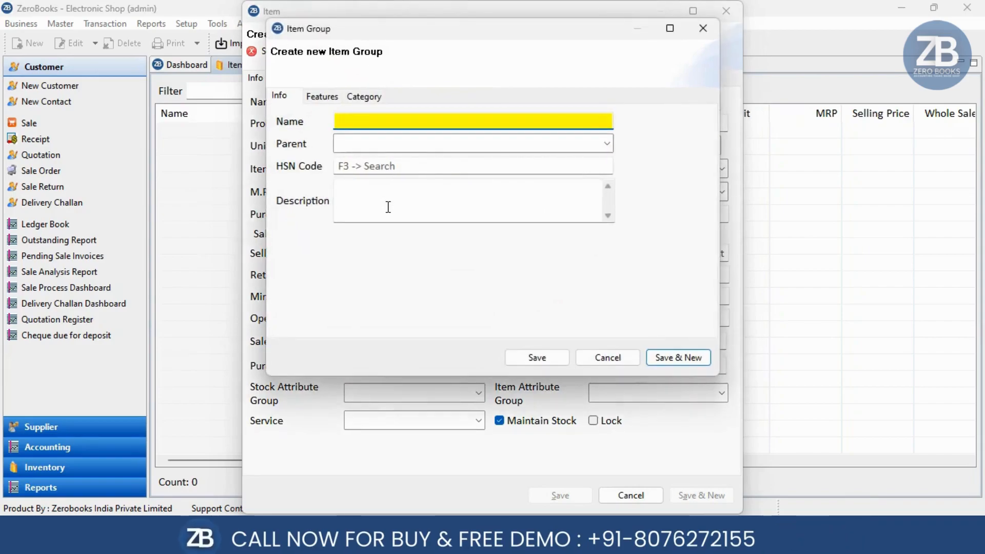
type("Smart")
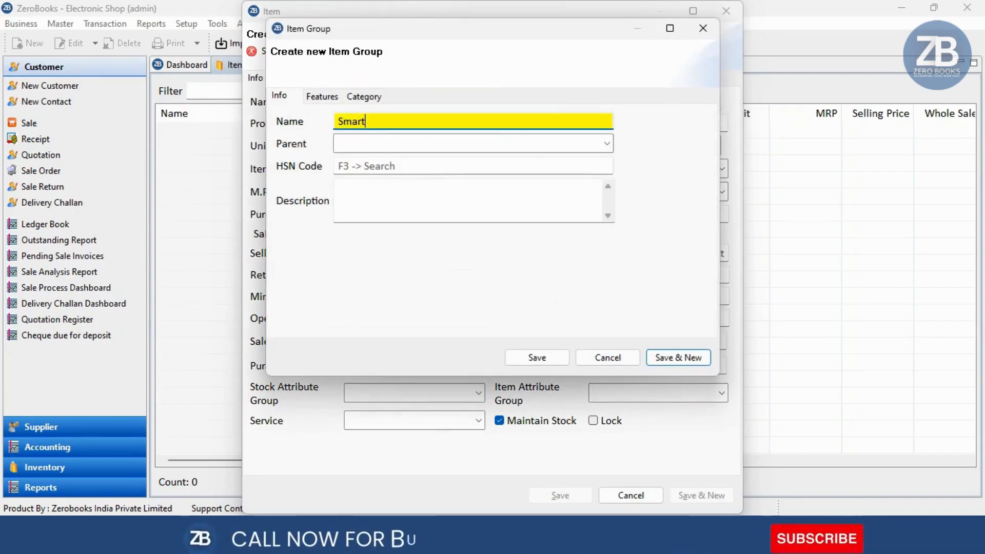
type(" TV")
key("Tab")
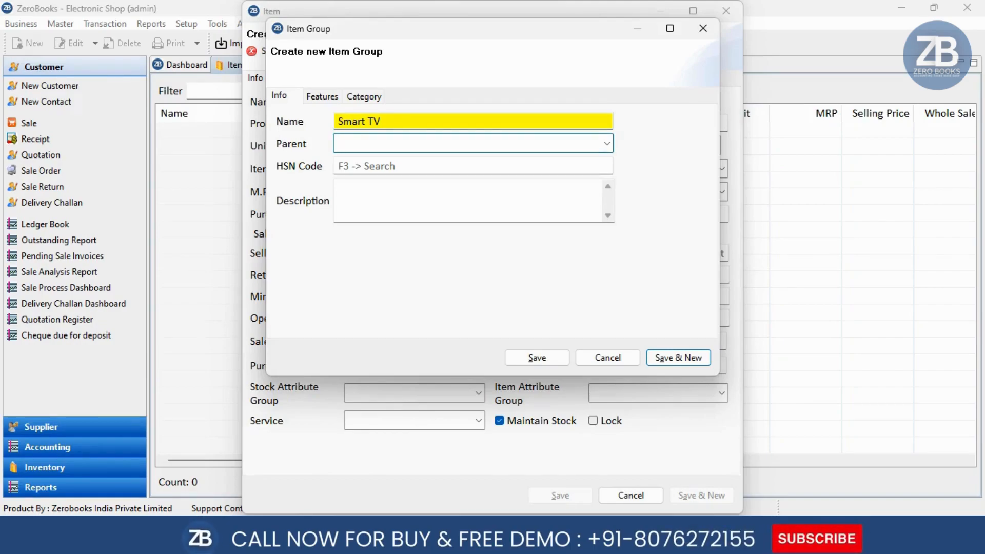
left_click(461, 166)
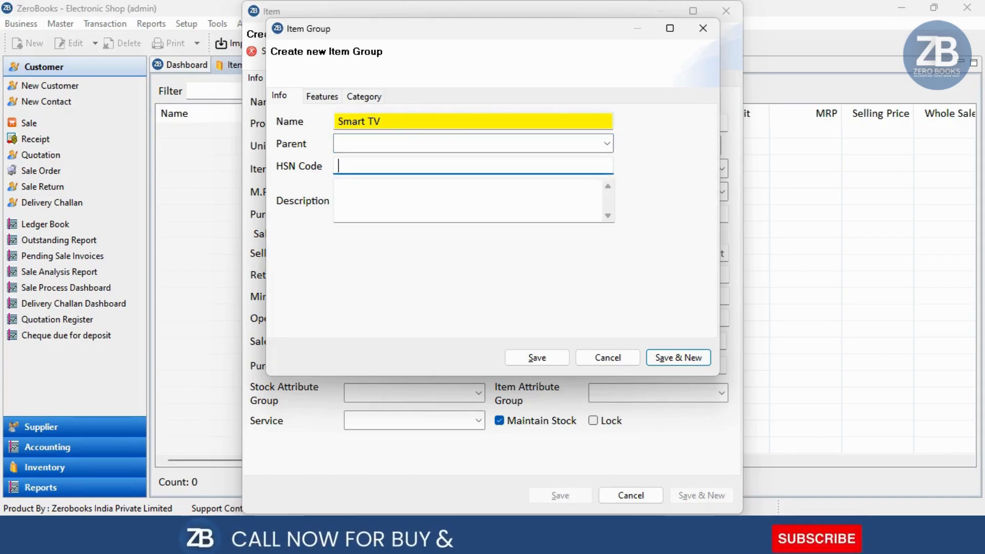
type("9398")
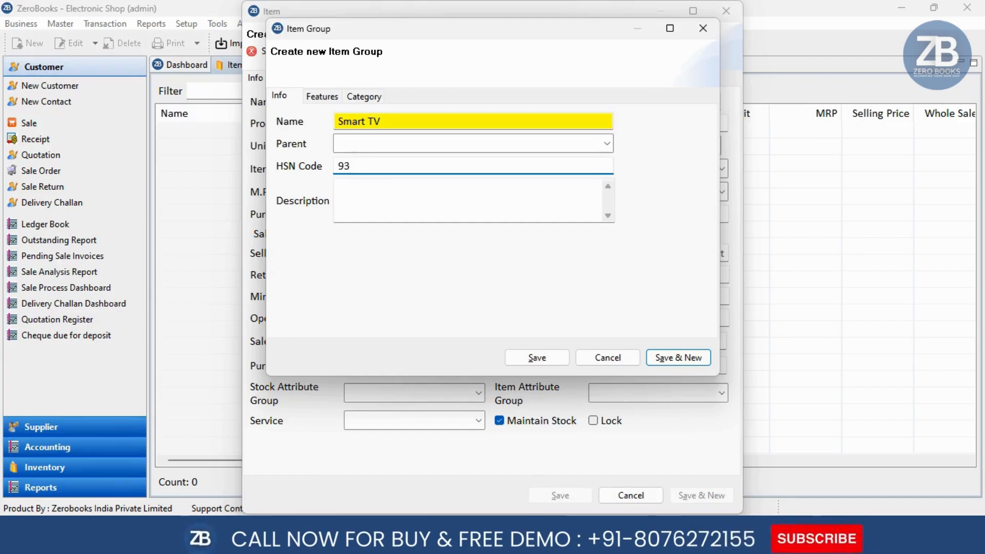
key("BackSpace")
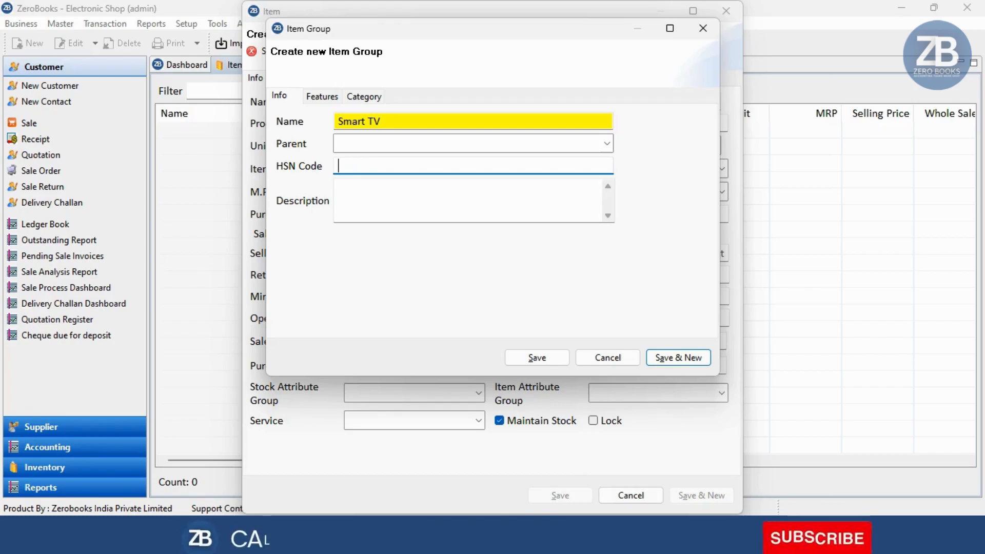
left_click(469, 216)
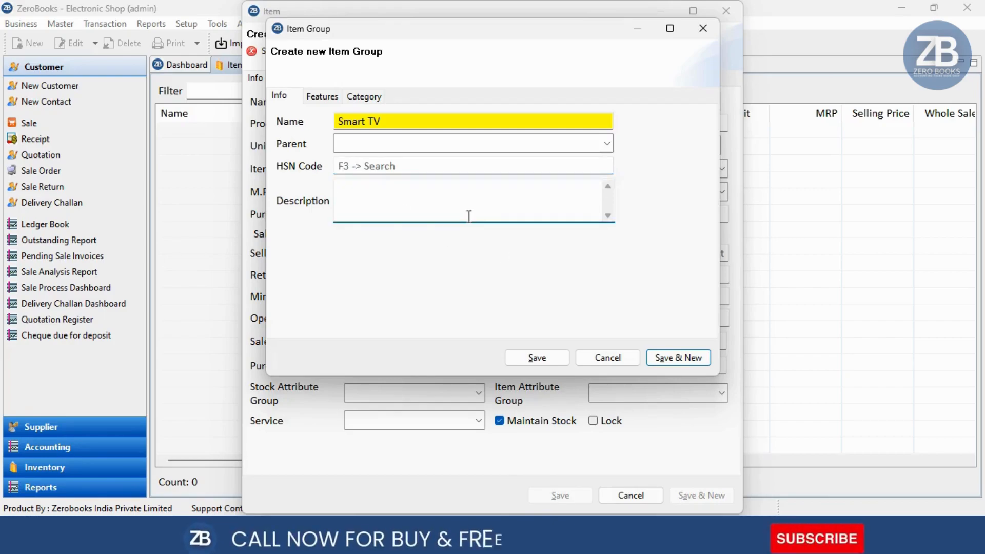
Save the new item group and change the item's HSN code to 8396
left_click(545, 360)
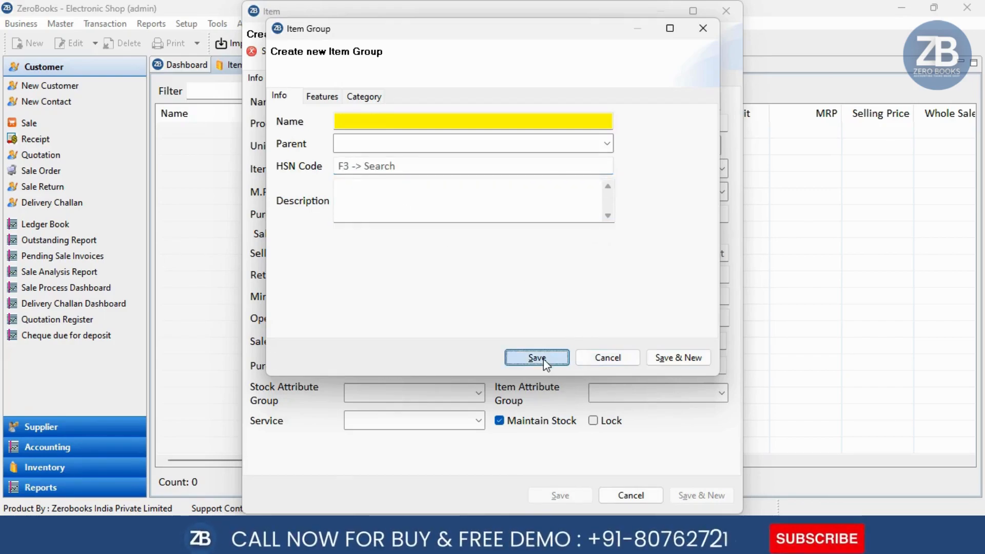
left_click(625, 127)
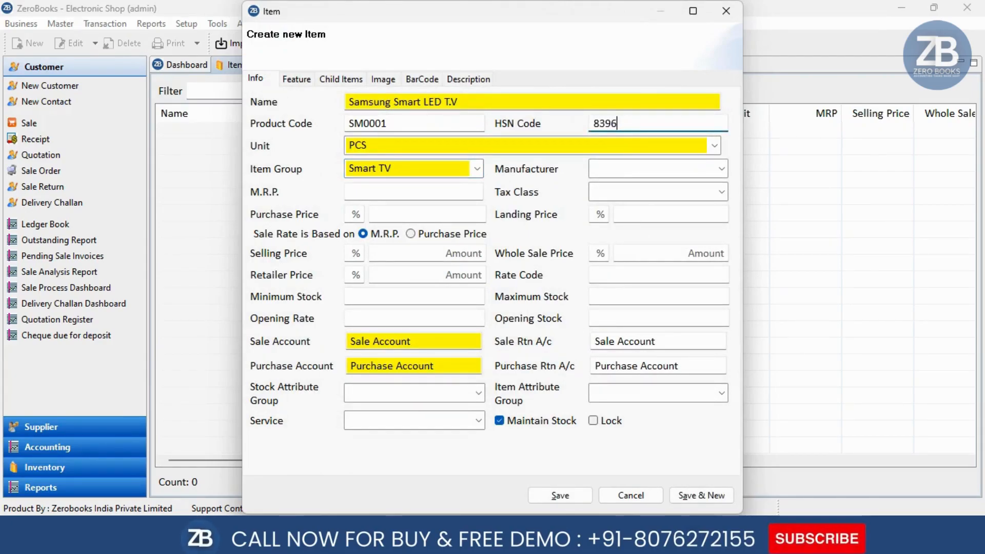
left_click(415, 173)
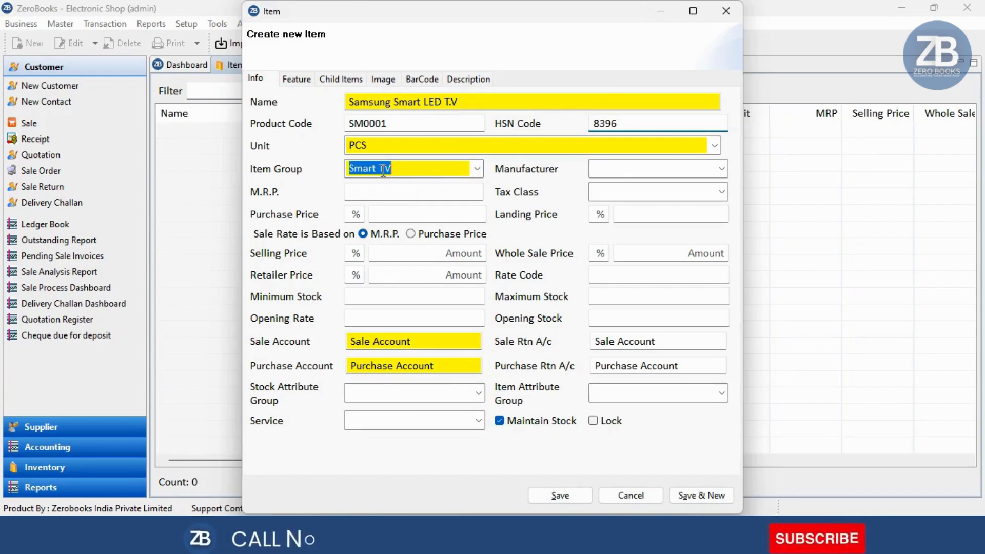
left_click(415, 173)
Set the item's manufacturer to Samsung
left_click(609, 171)
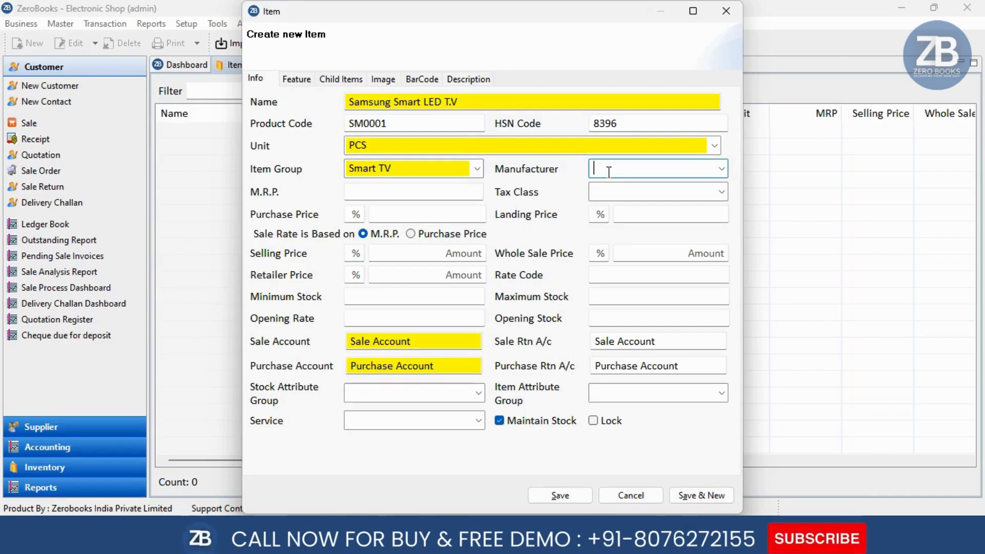
type("Sa")
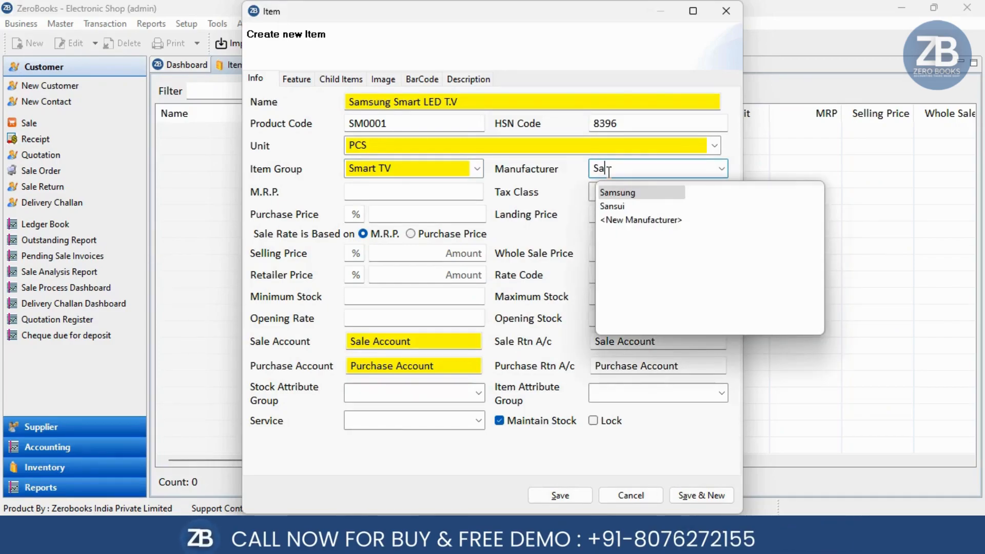
left_click(639, 192)
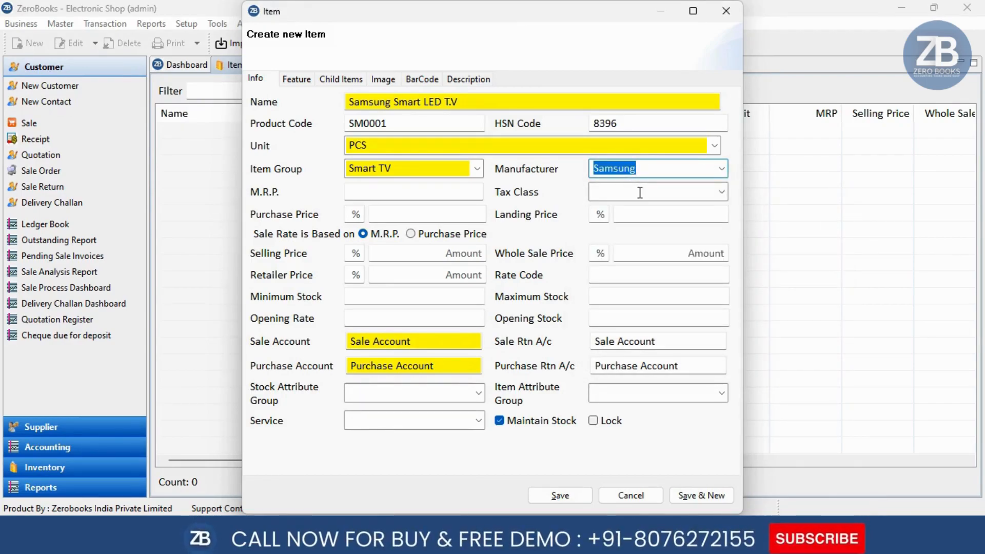
Enter 21999 as the item's M.R.P. and set its tax class to GST18
left_click(420, 194)
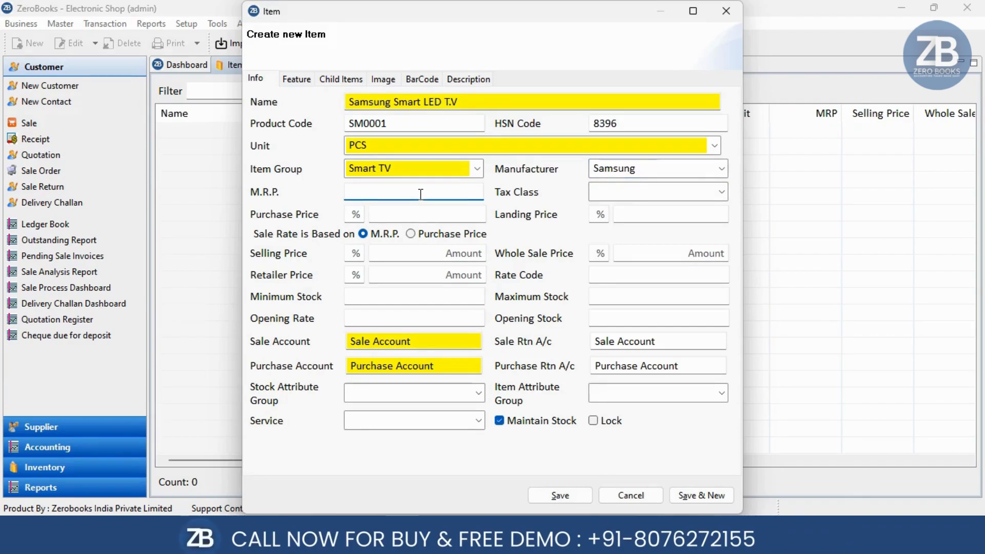
type("21999")
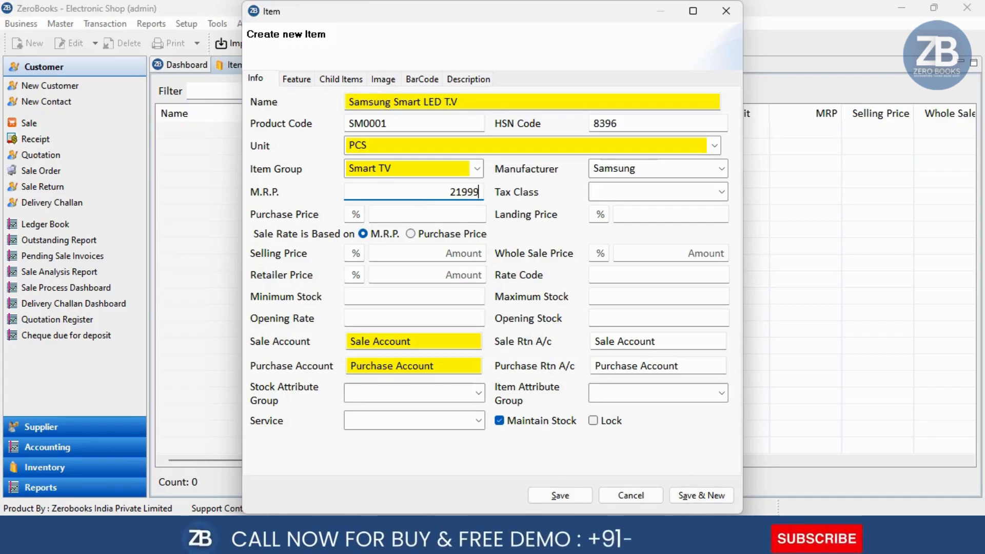
key("Tab")
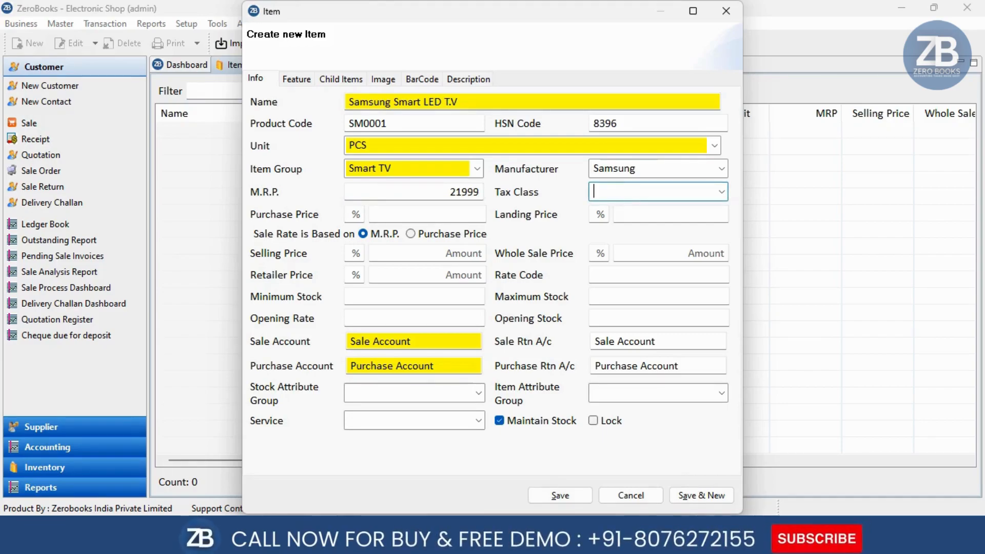
left_click(721, 192)
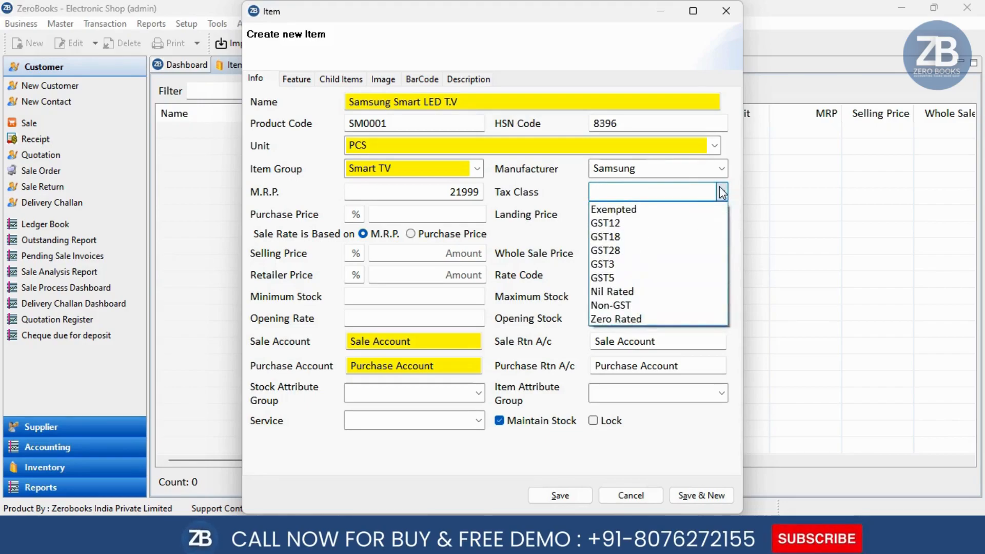
left_click(621, 237)
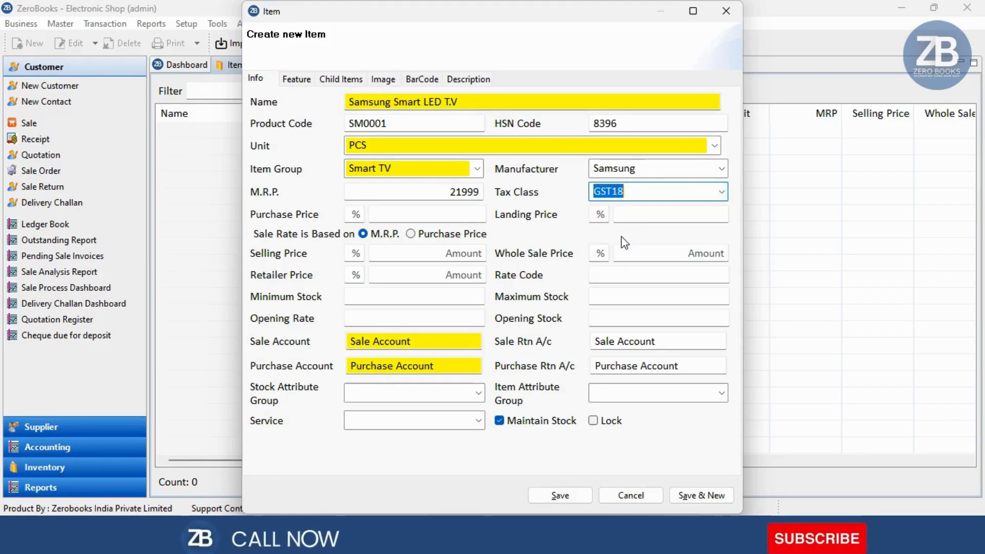
Set the purchase price percentage to 20 and the landing price percentage to 19
left_click(399, 214)
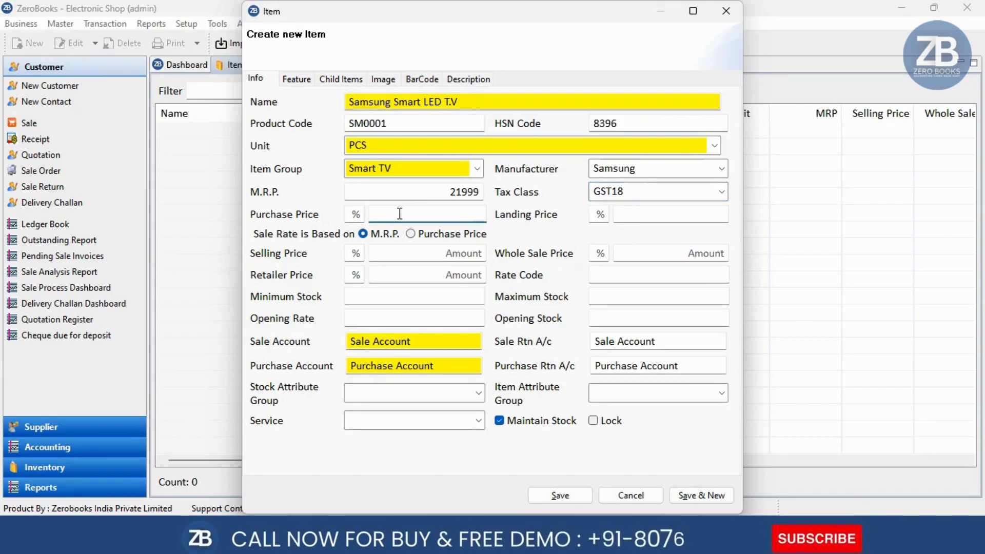
left_click(350, 214)
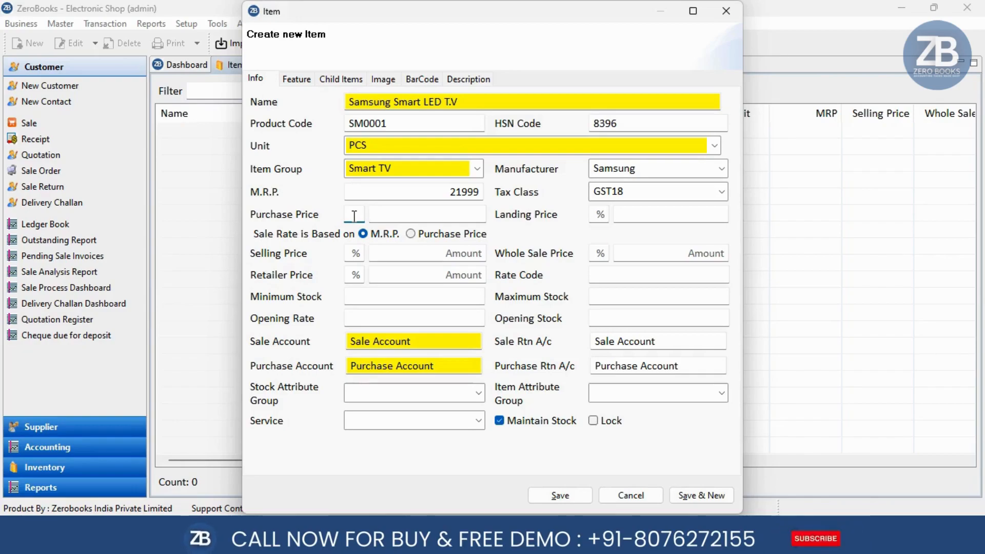
type("20")
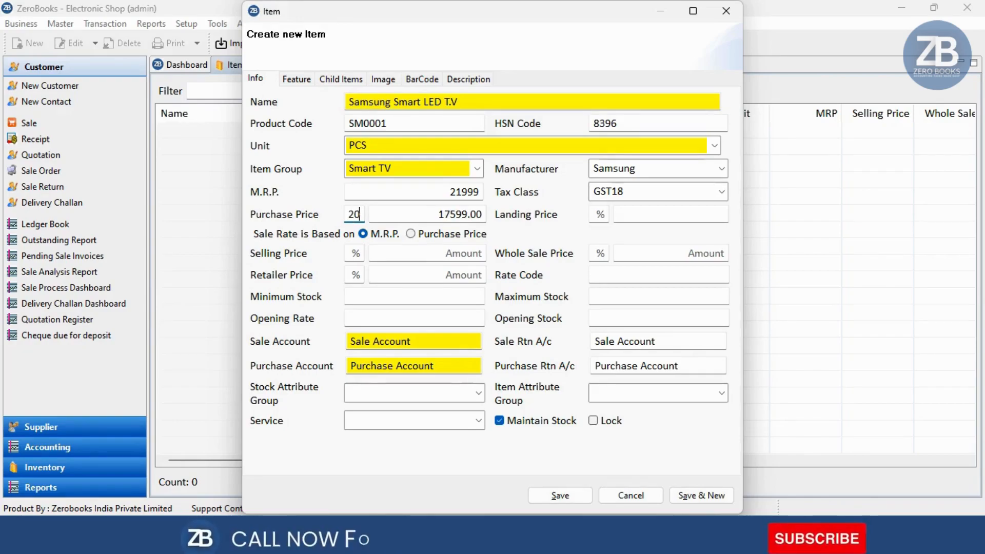
key("Tab")
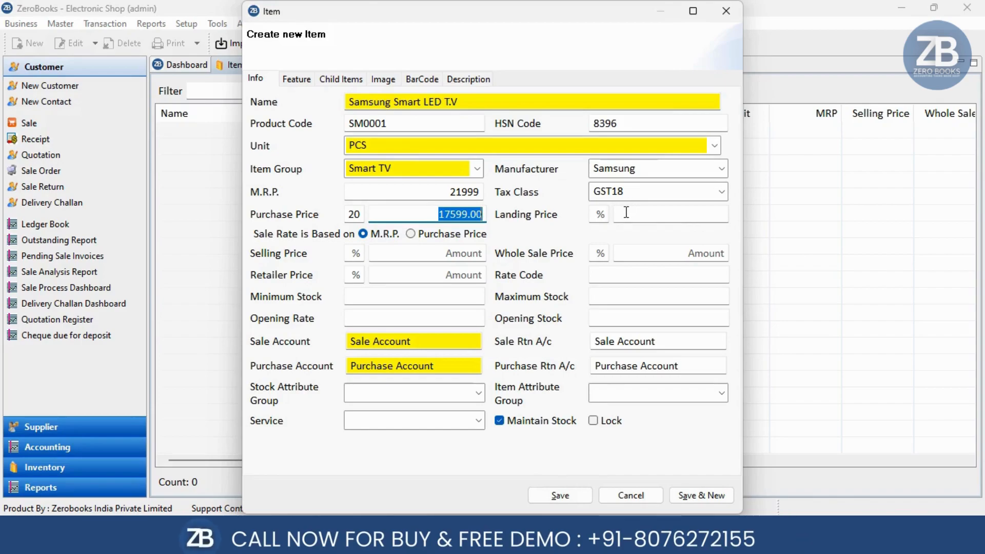
left_click(597, 214)
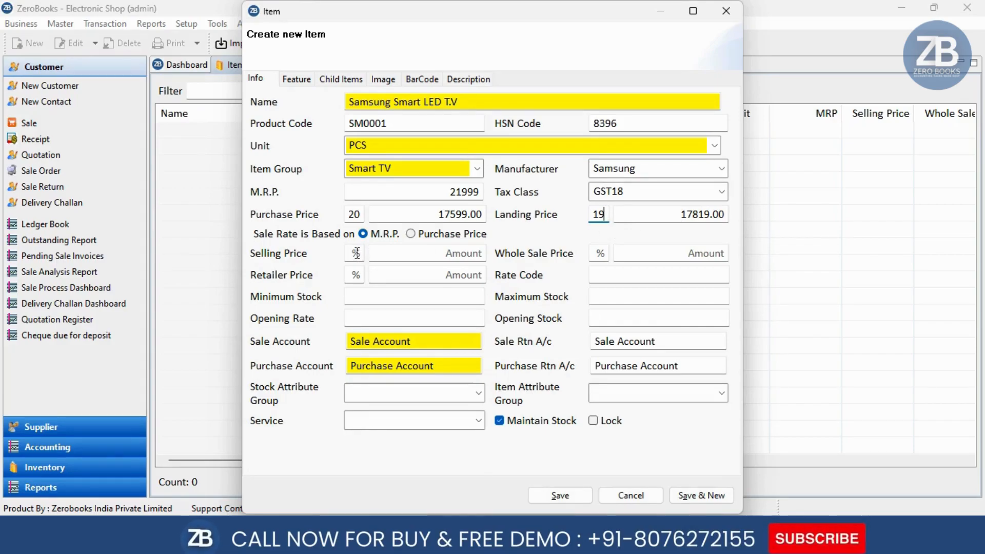
key("Tab")
key("Tab")
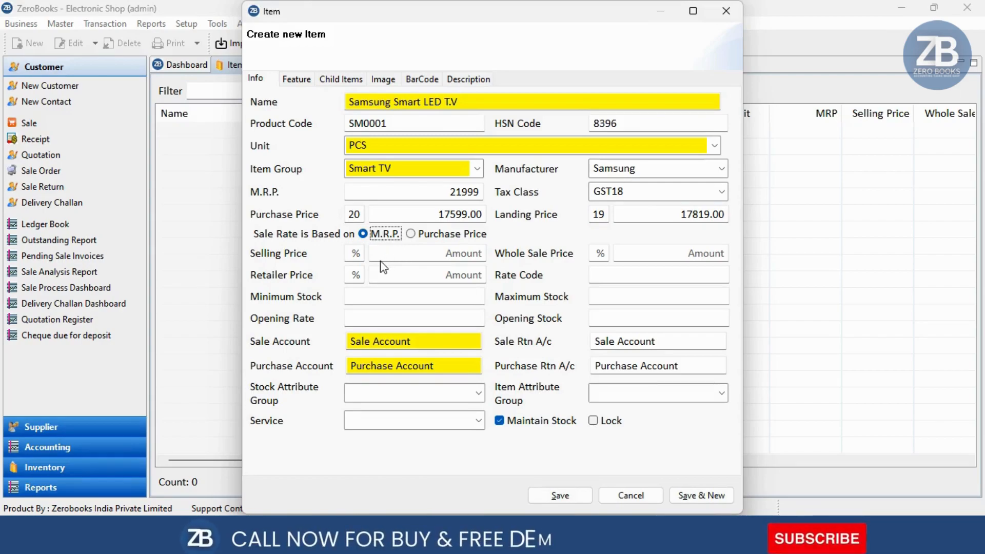
left_click(422, 258)
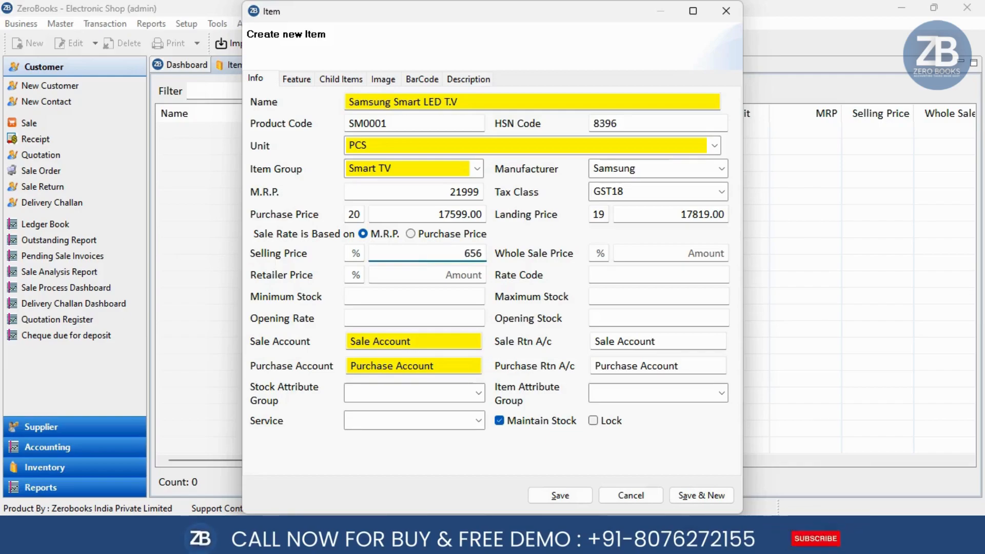
type("65656")
key("BackSpace")
key("BackSpace")
key("BackSpace")
key("BackSpace")
key("BackSpace")
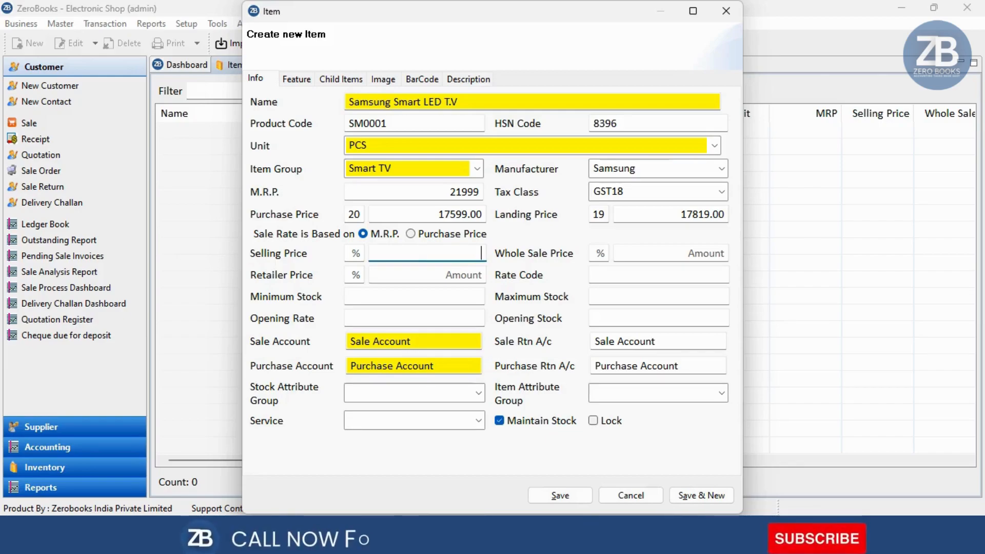
Set the selling price percentage to 10 and the wholesale price percentage to 7
left_click(356, 253)
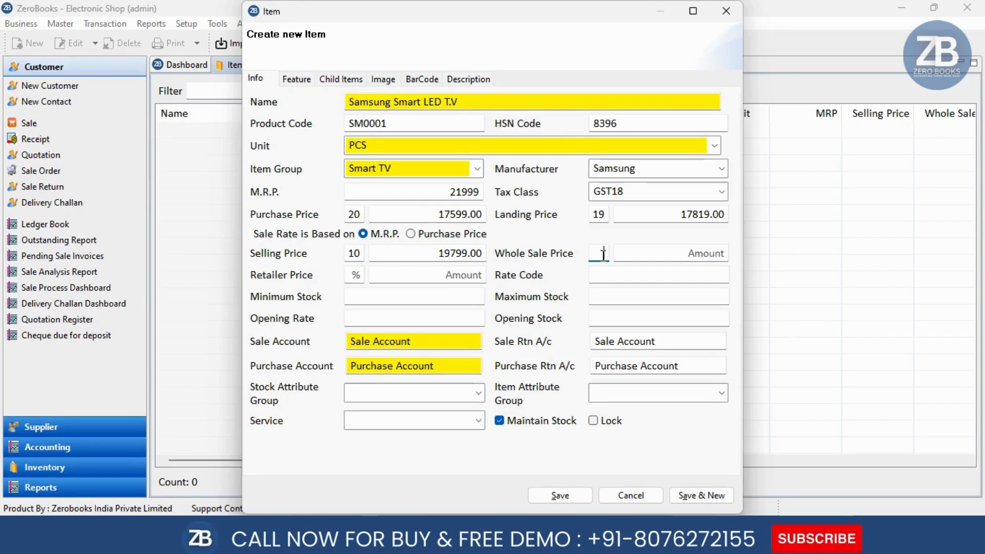
type("7")
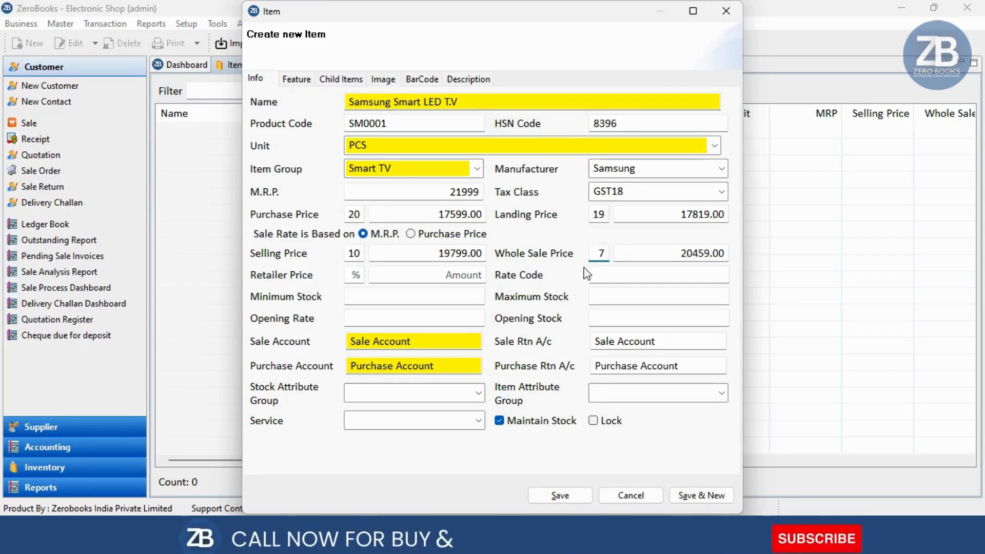
left_click(669, 268)
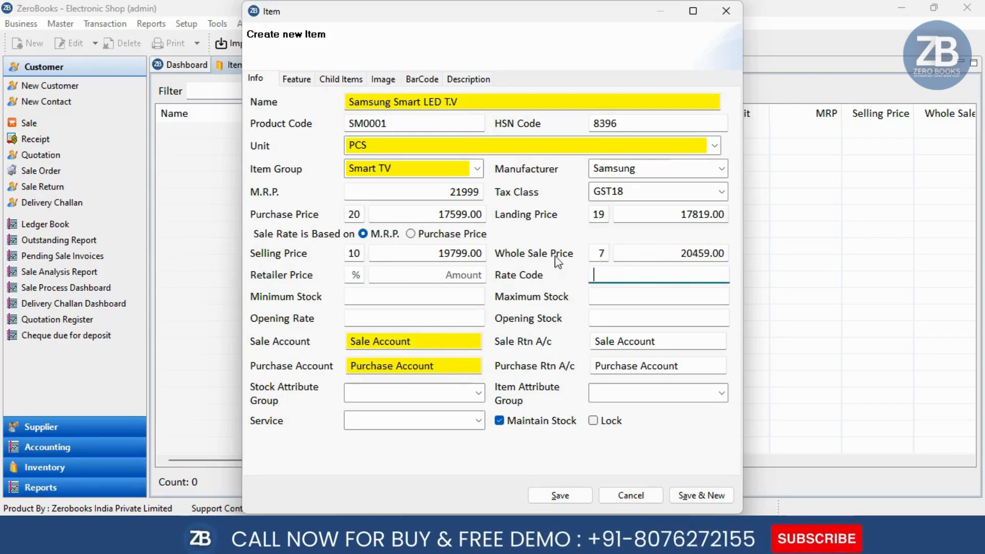
Change both the wholesale price percentage and the selling price percentage to 5
left_click(362, 254)
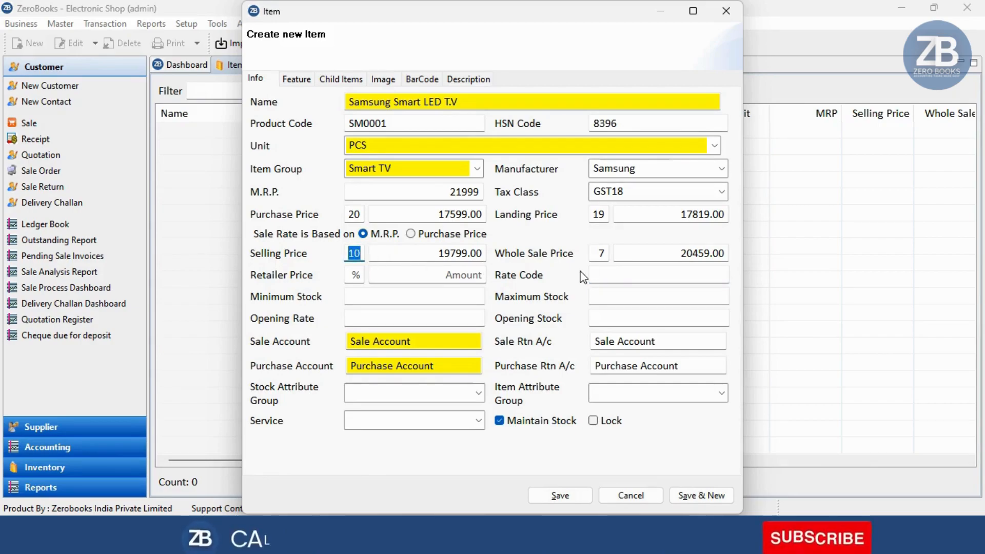
left_click(601, 253)
type("5")
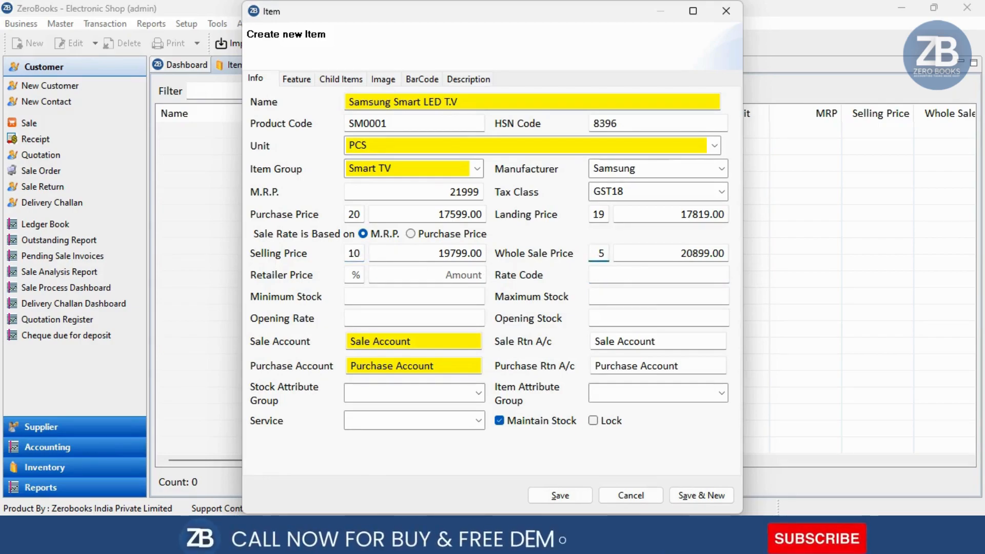
left_click(358, 251)
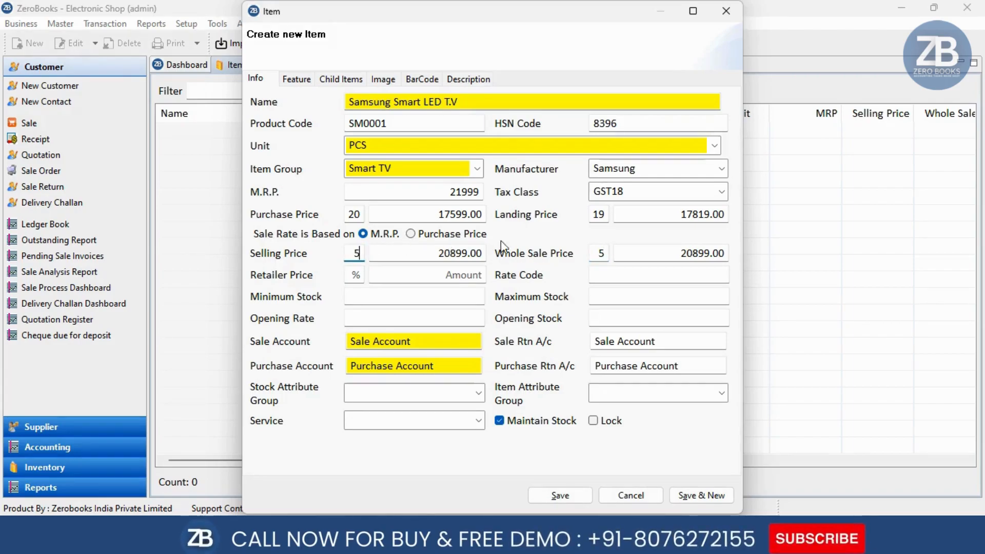
Set the wholesale price percentage to 10 and the retailer price percentage to 2
left_click(598, 251)
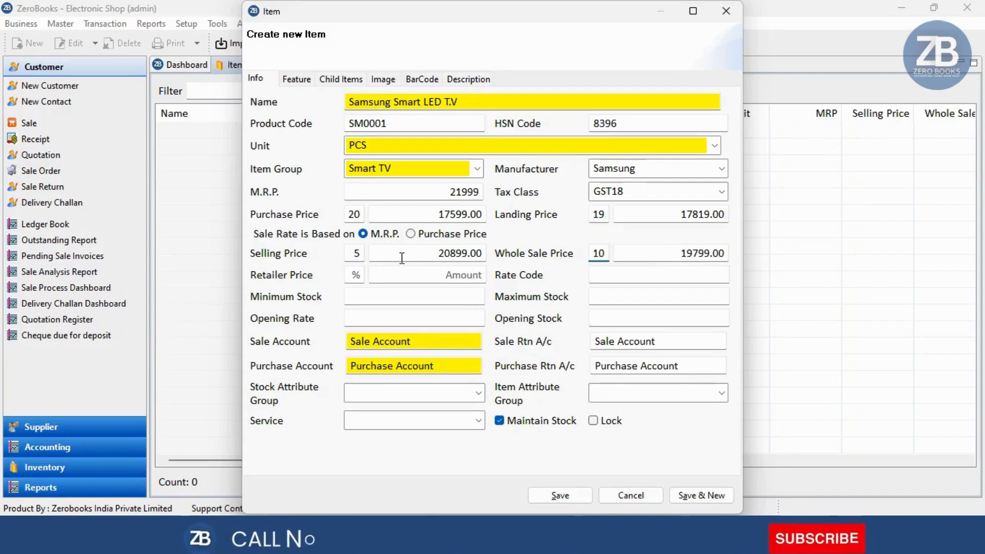
left_click(361, 272)
type("2")
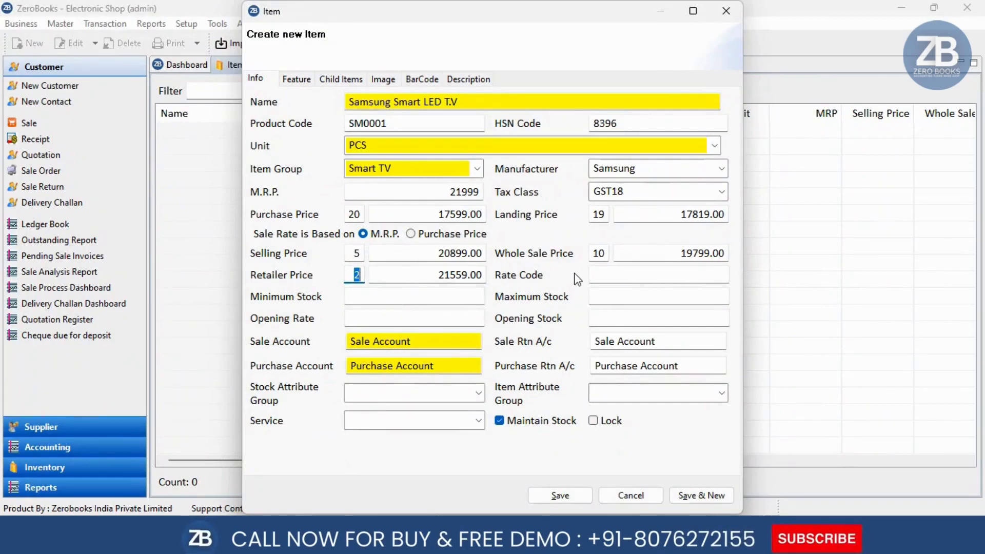
key("Tab")
key("Tab")
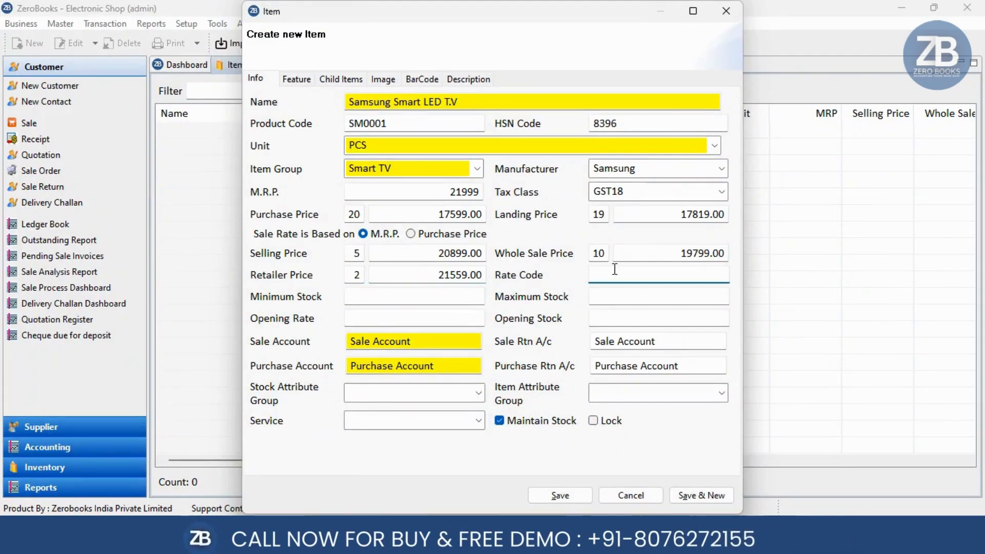
Set the item's minimum stock to 10 and its maximum stock to 12
left_click(382, 295)
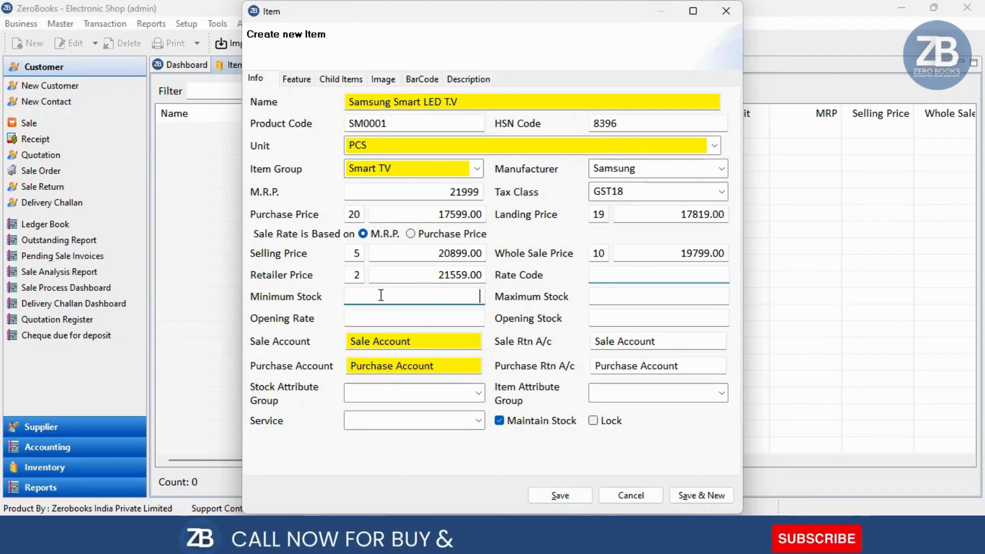
type("10")
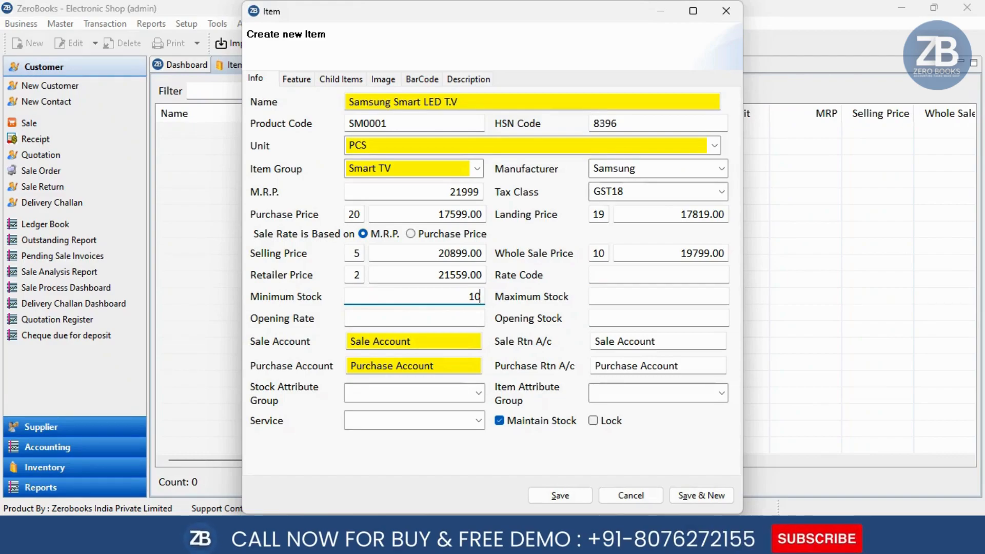
key("Tab")
type("12")
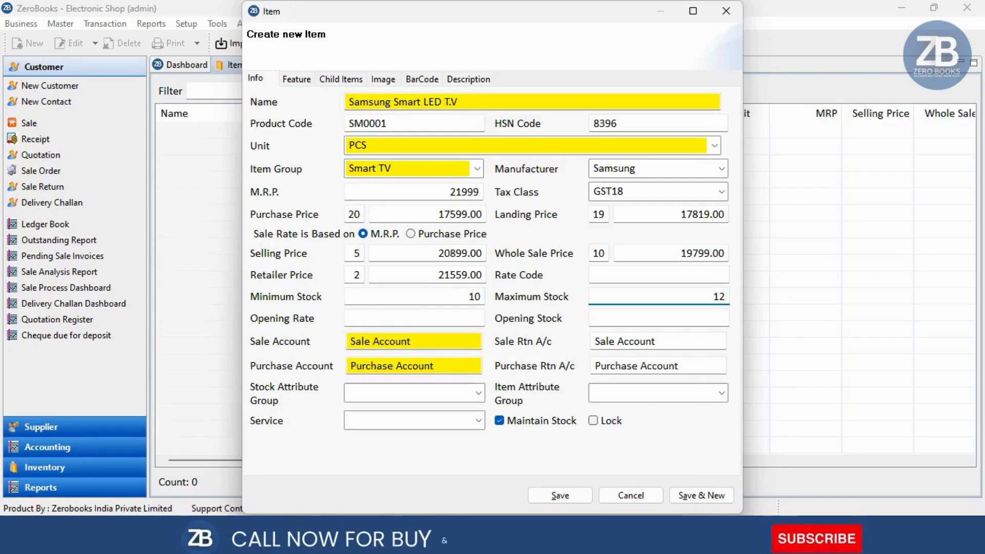
Enter an opening stock of 5 for the item, leaving the opening rate blank
left_click(414, 317)
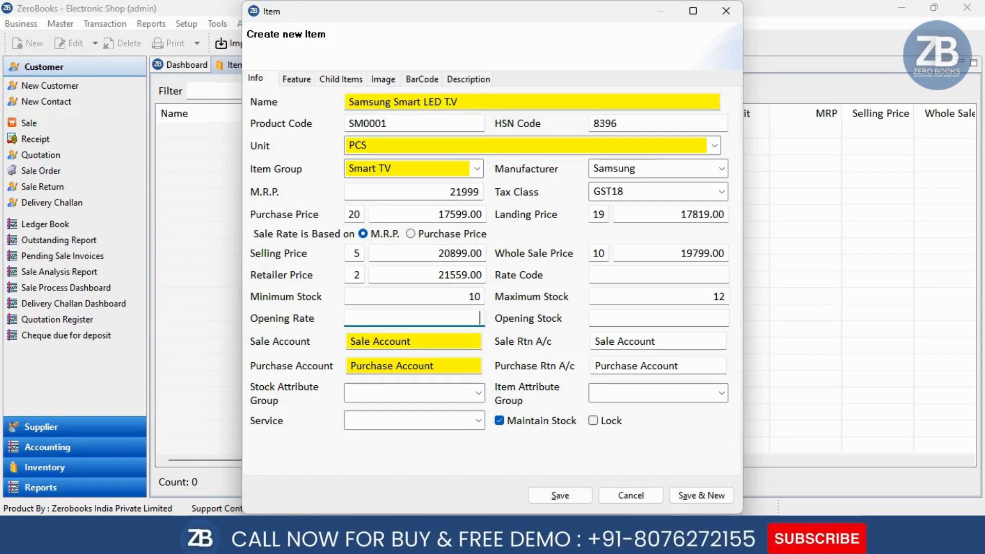
left_click(723, 318)
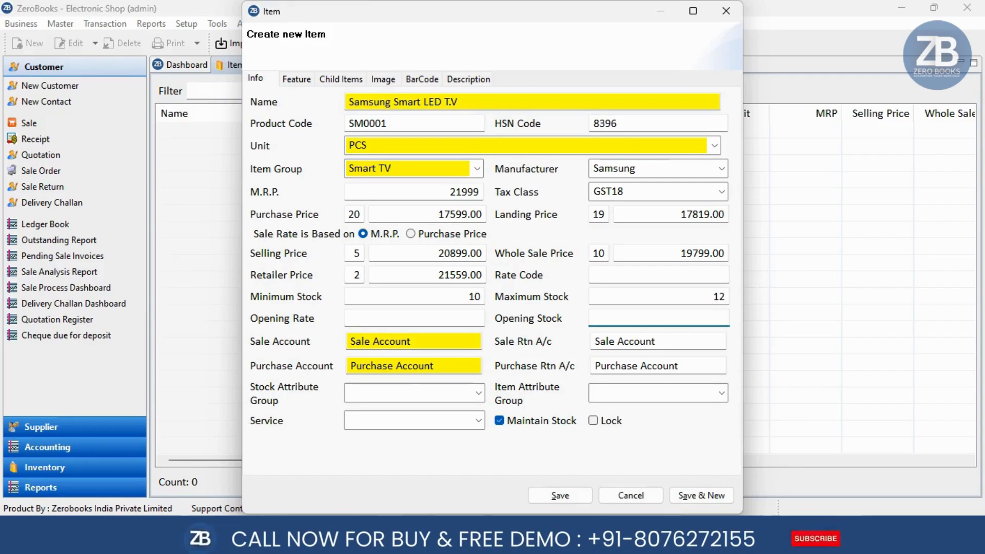
type("5")
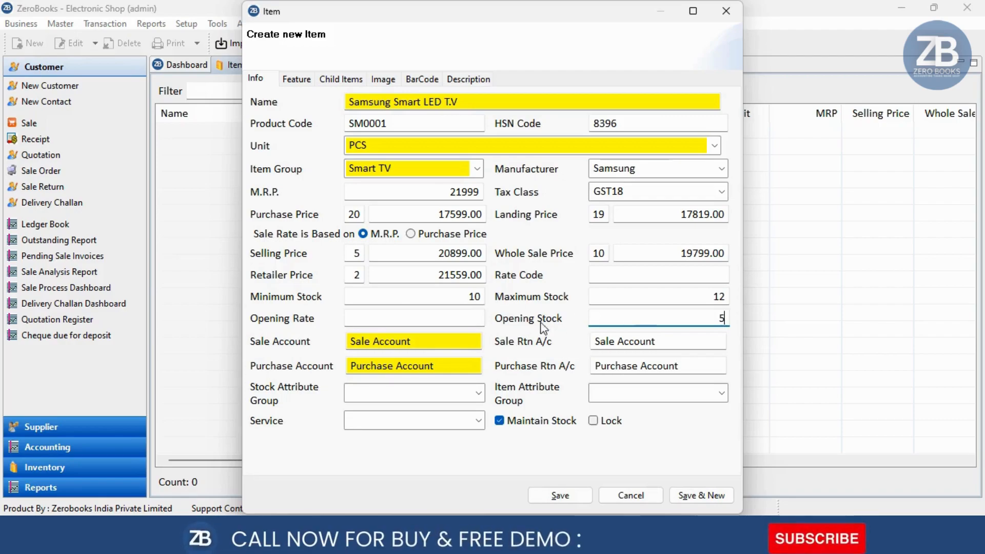
left_click(462, 340)
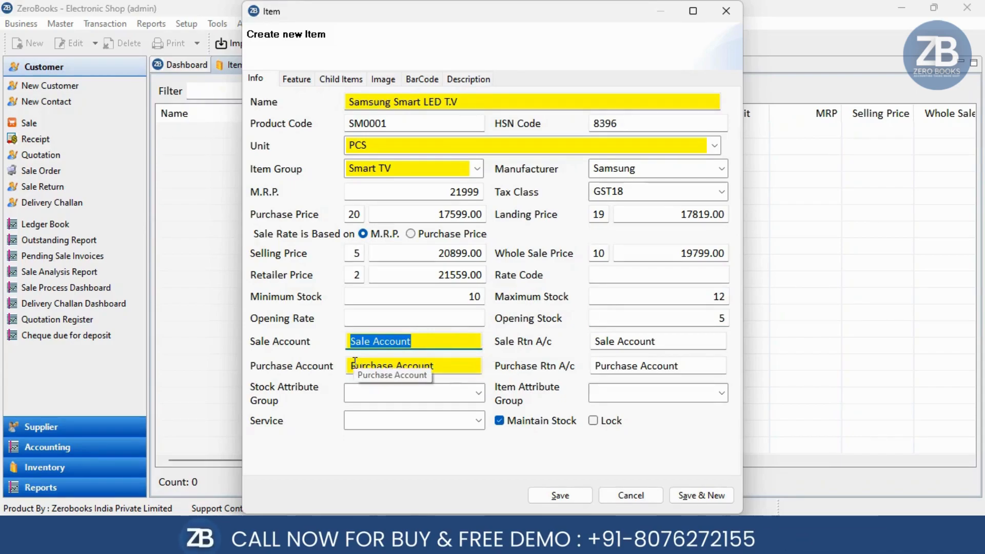
key("Tab")
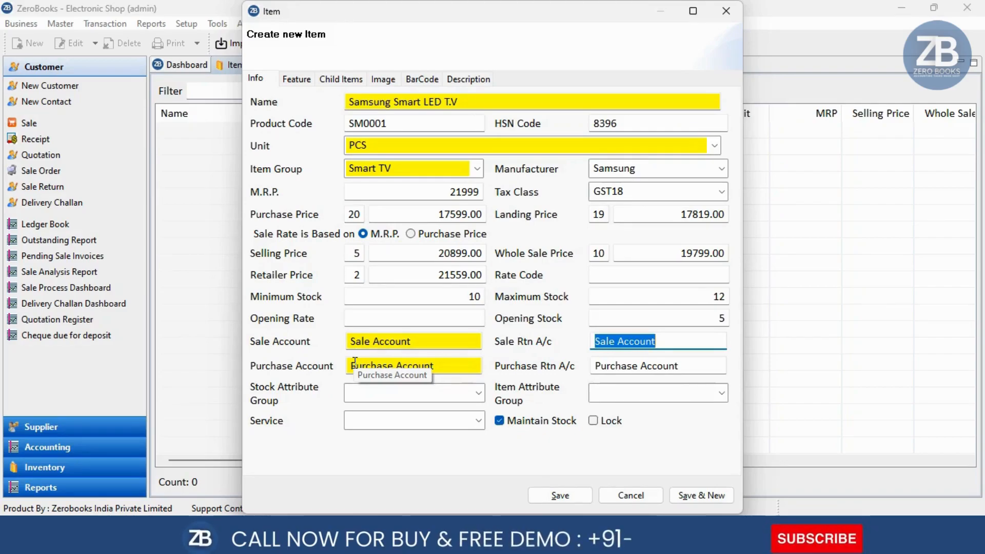
key("Tab")
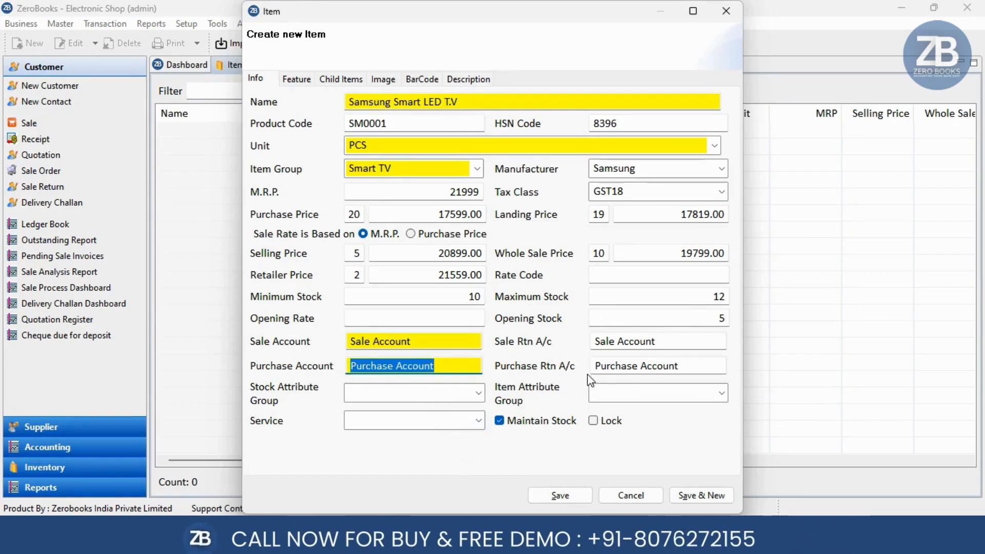
key("Tab")
key("Tab")
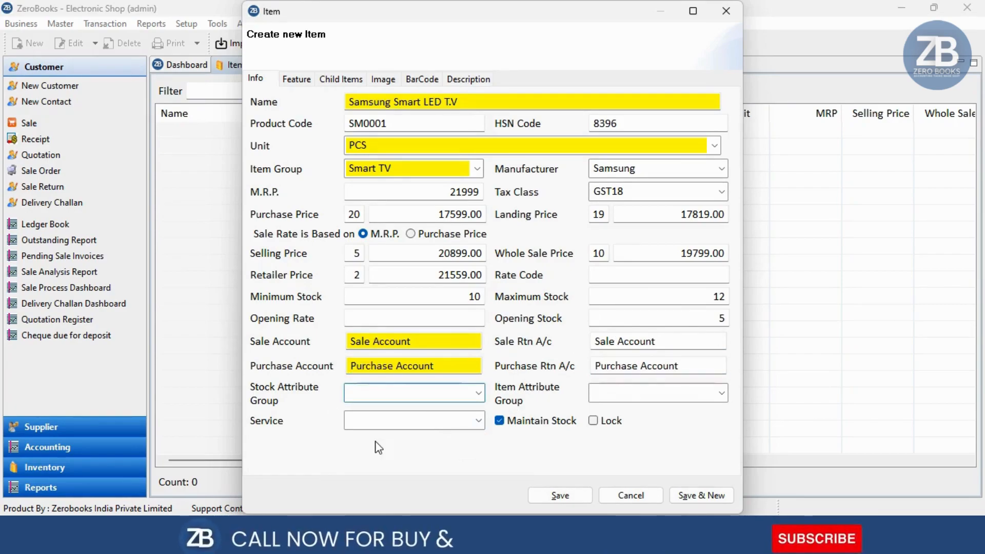
Set both the stock attribute group and the item attribute group to Sr. No
left_click(479, 393)
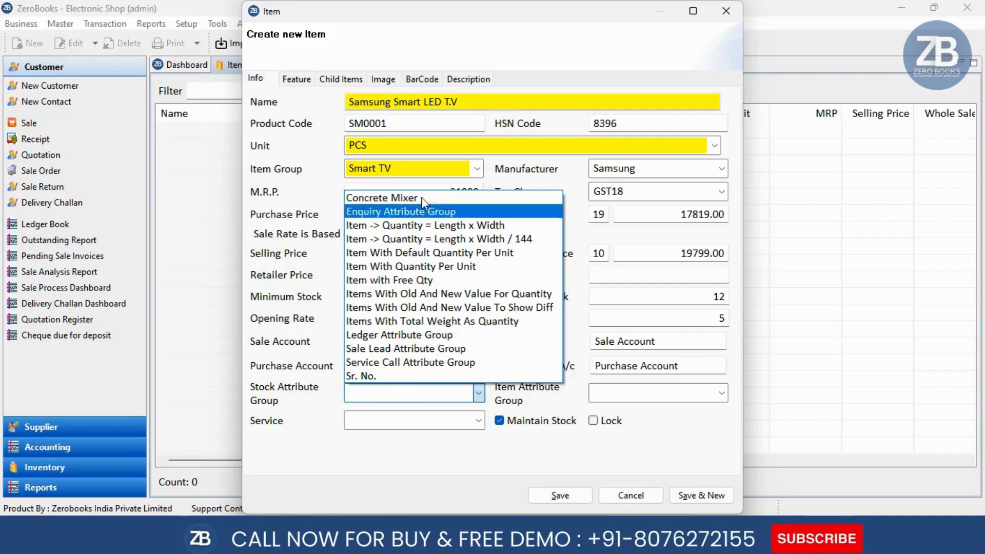
left_click(379, 376)
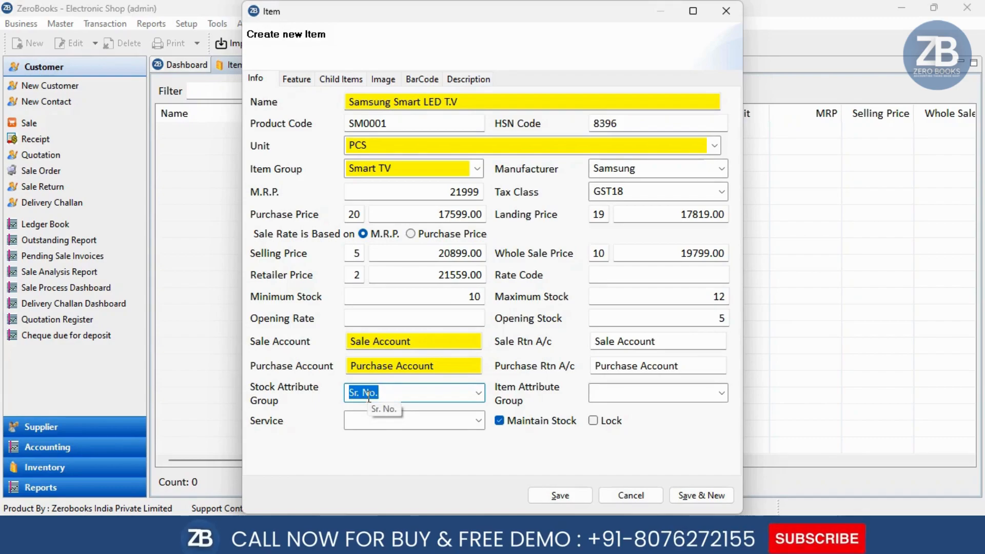
left_click(721, 394)
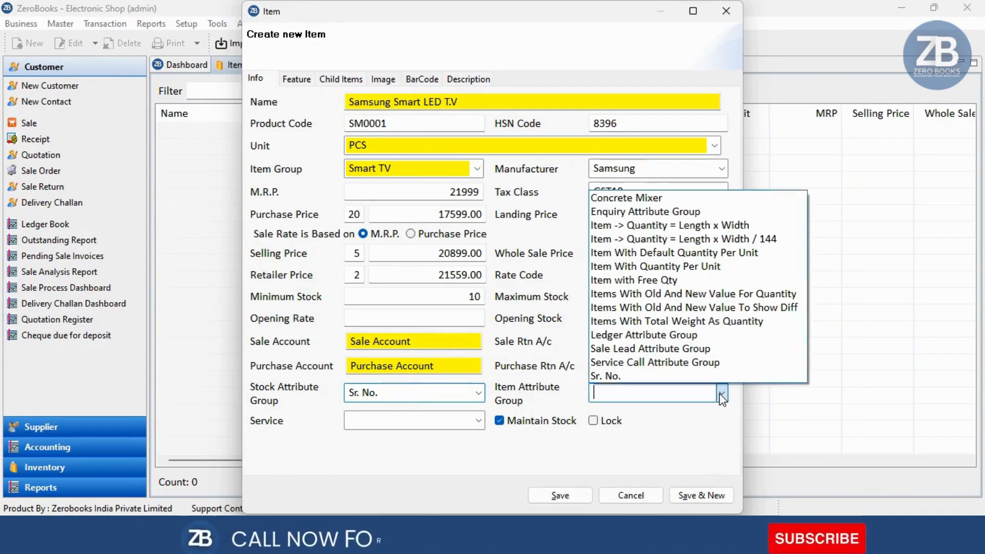
left_click(642, 377)
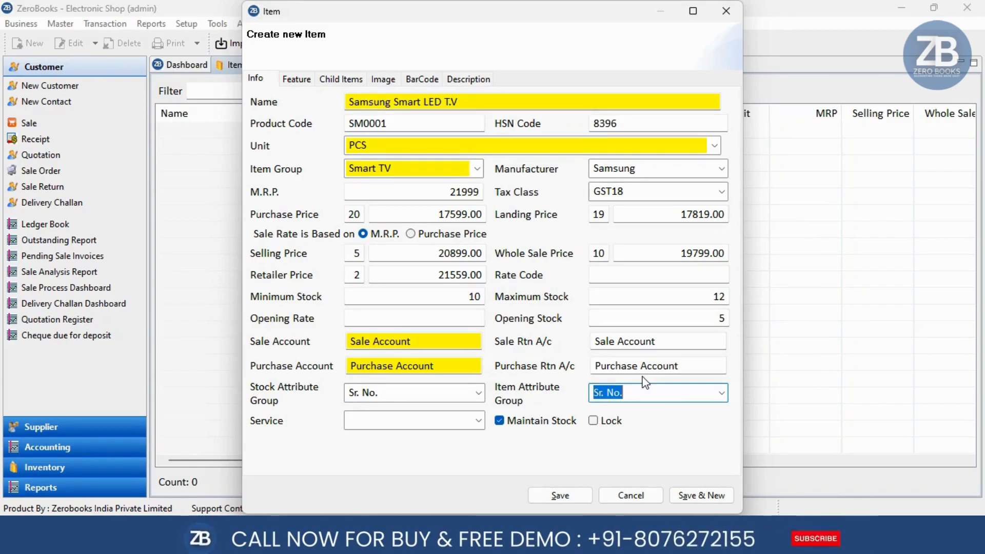
left_click(458, 419)
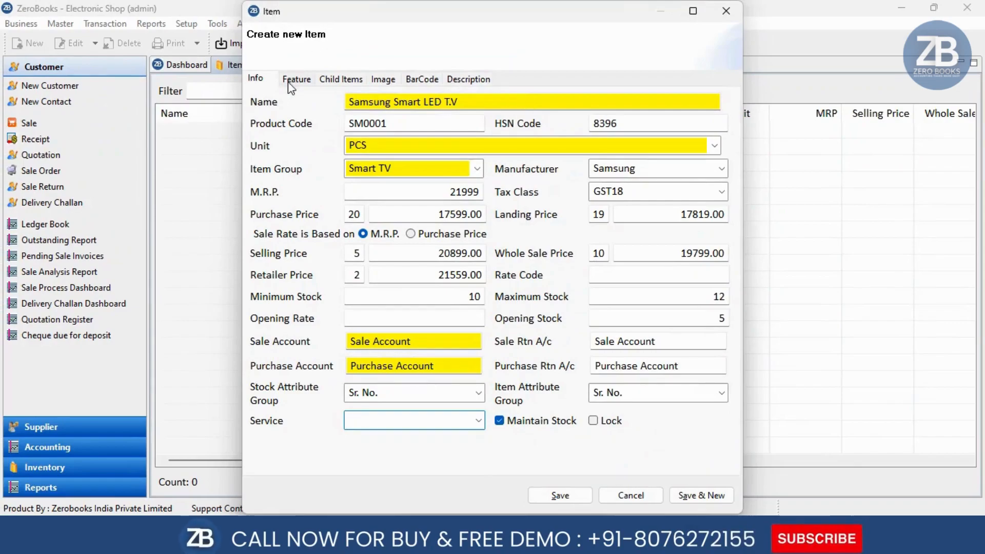
left_click(295, 80)
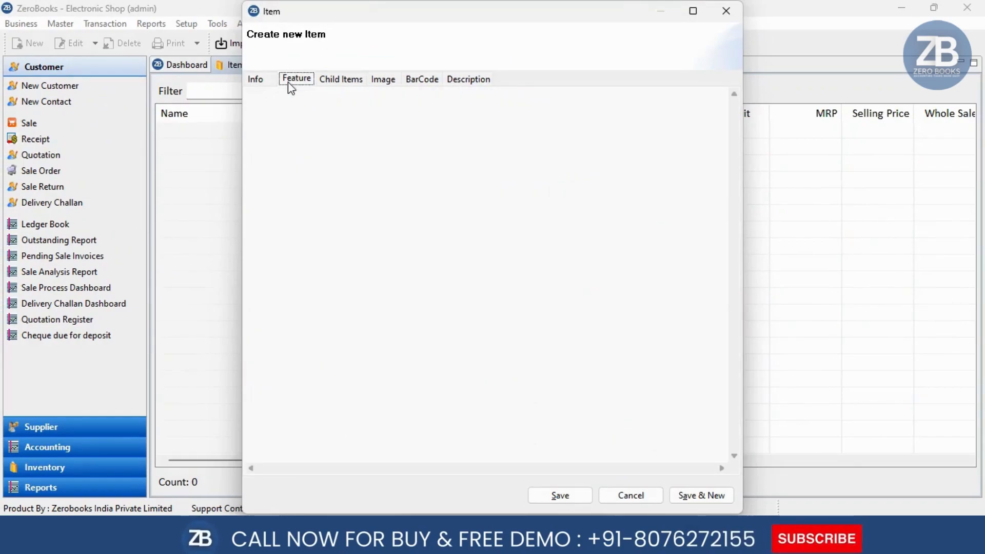
left_click(335, 81)
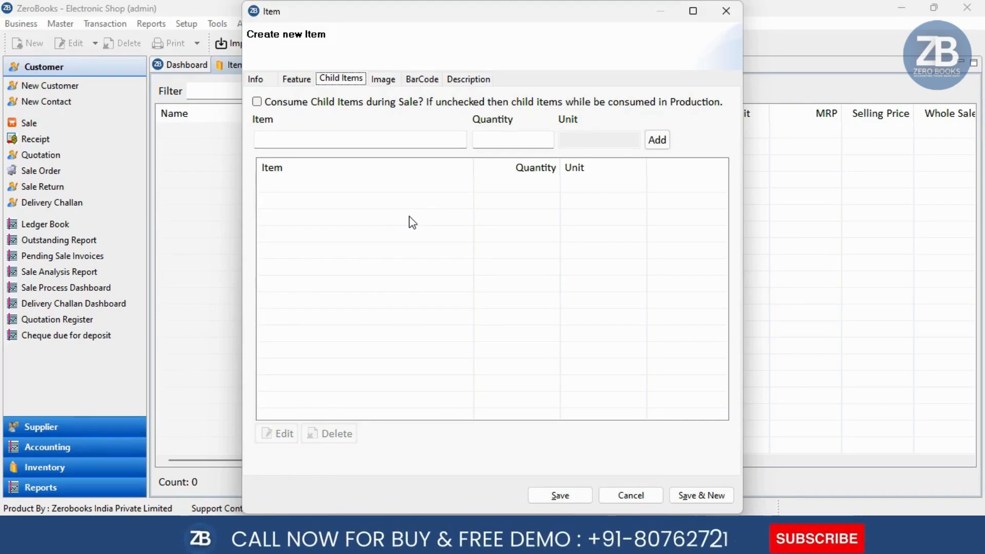
Add the picture samsung tv.jpg from the Downloads folder as the item's image and preview it
left_click(392, 81)
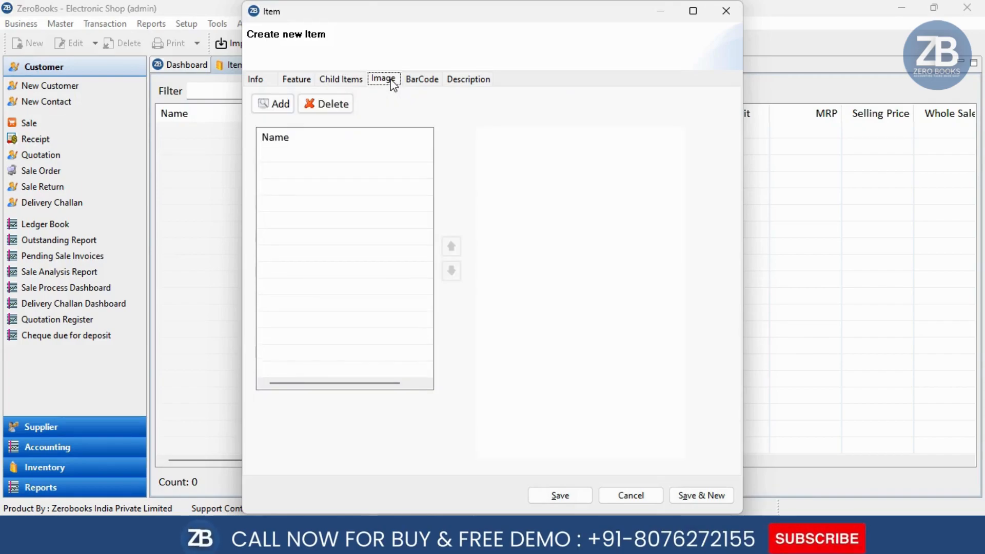
left_click(274, 109)
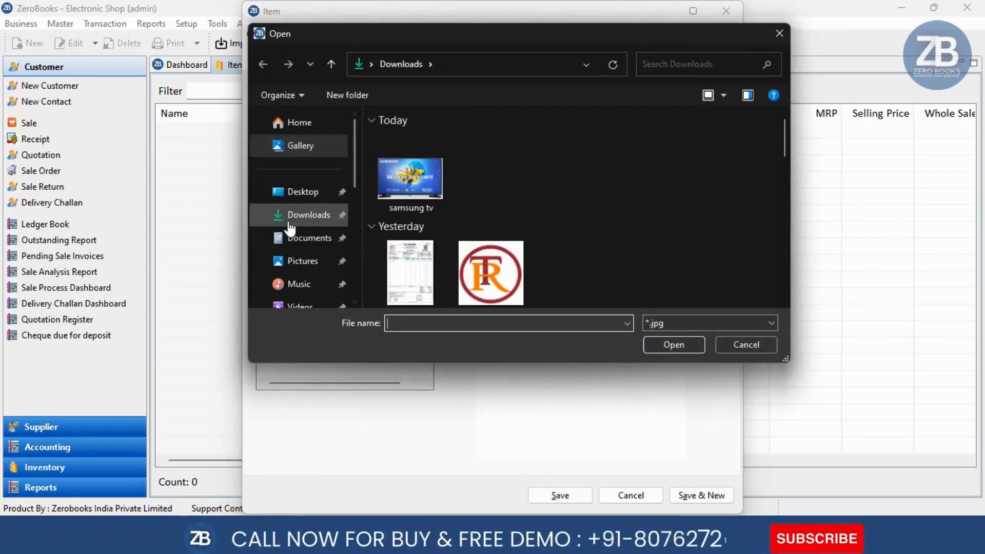
double_click(414, 182)
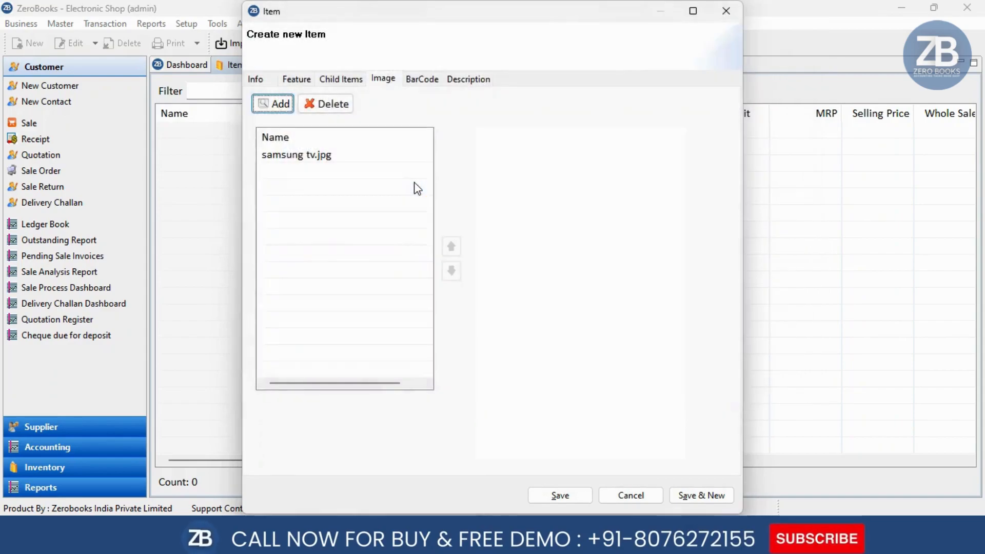
left_click(286, 155)
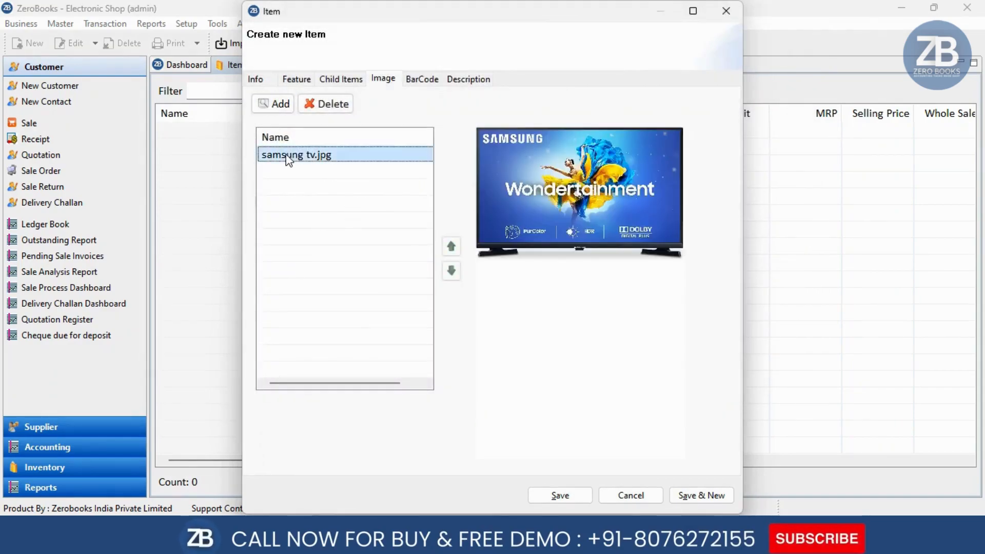